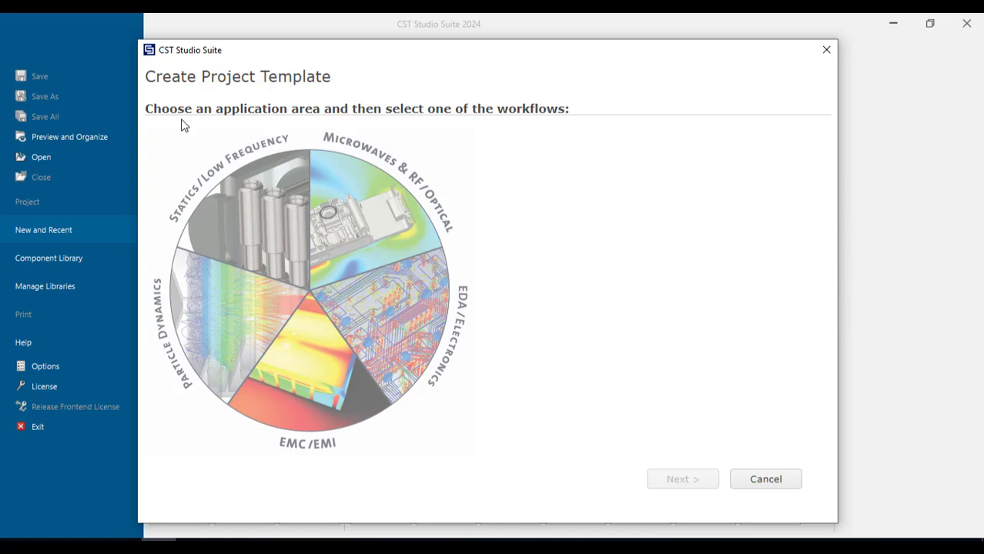
Choose the Microwaves & RF/Optical area, Circuit & Components and the Waveguide & Cavity Filters workflow for the project template
{"action": "left_click", "coordinate": [385, 201]}
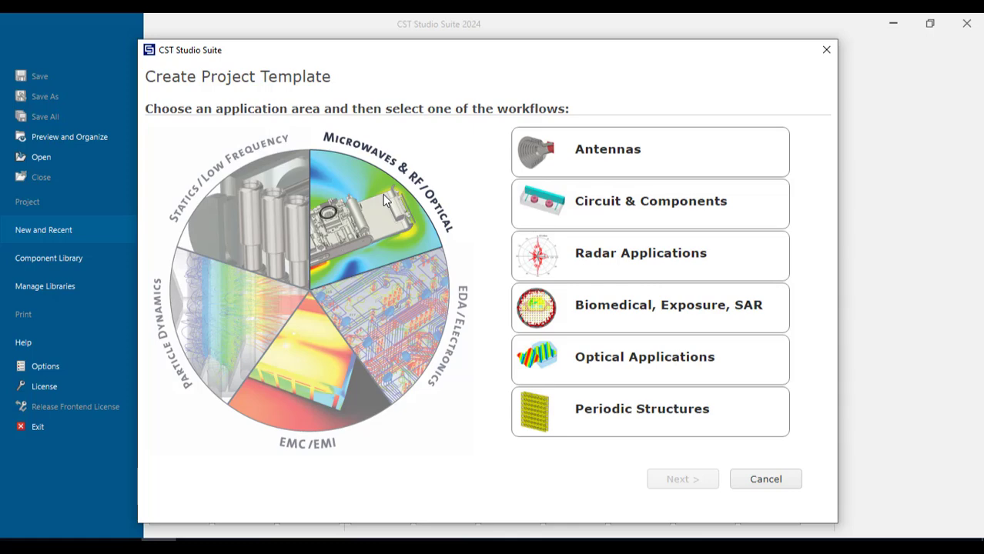
{"action": "left_click", "coordinate": [593, 207]}
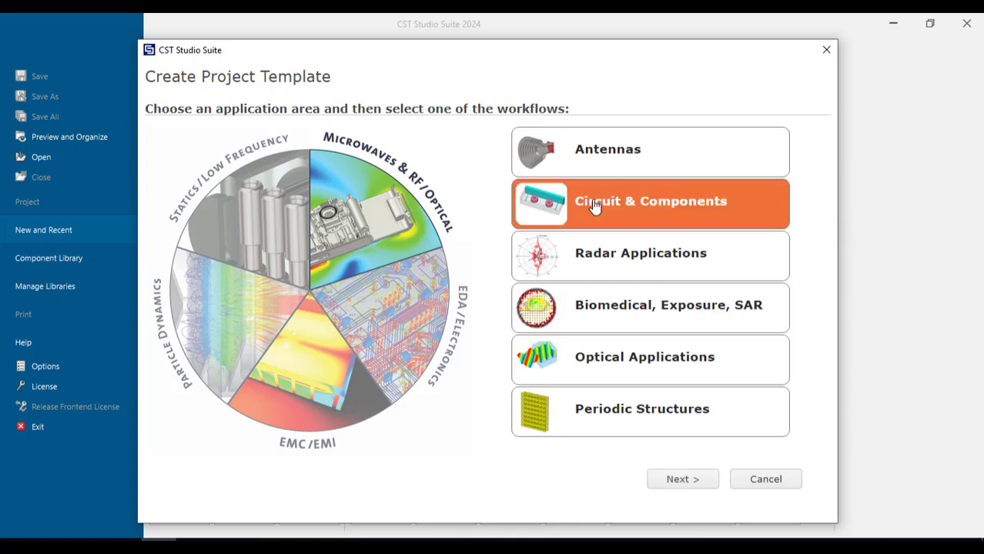
{"action": "left_click", "coordinate": [699, 480]}
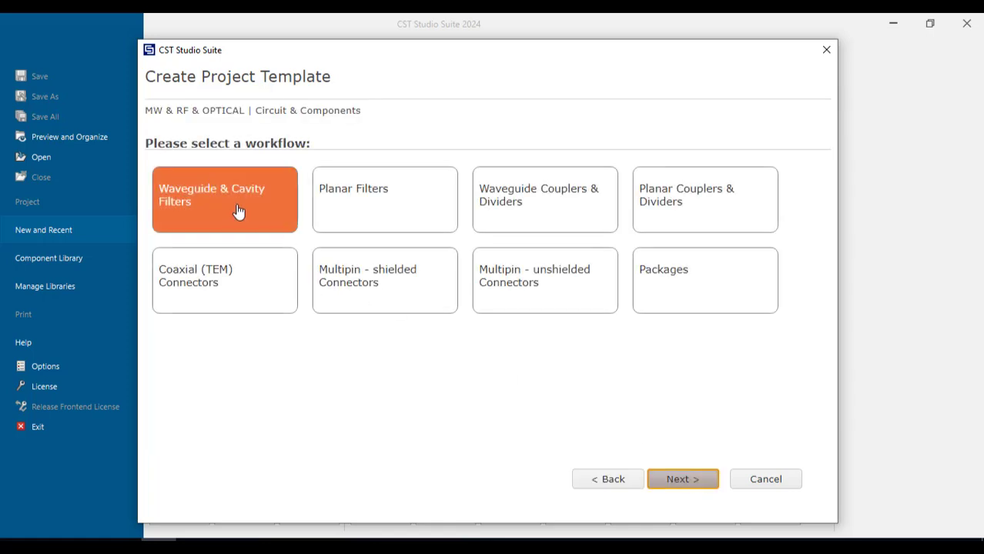
{"action": "left_click", "coordinate": [667, 481]}
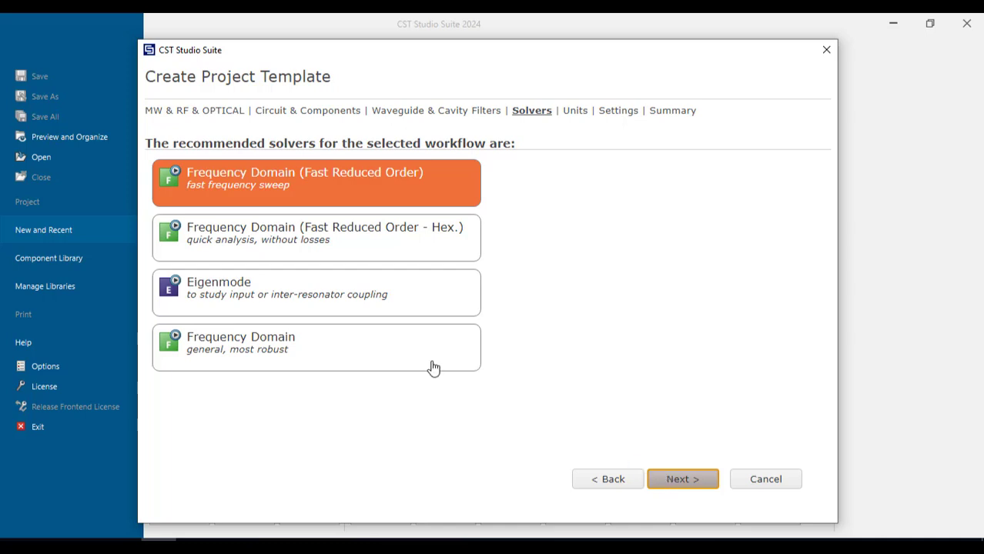
Select the general-purpose Frequency Domain solver for the template and set the dimension unit to mm
{"action": "left_click", "coordinate": [387, 342]}
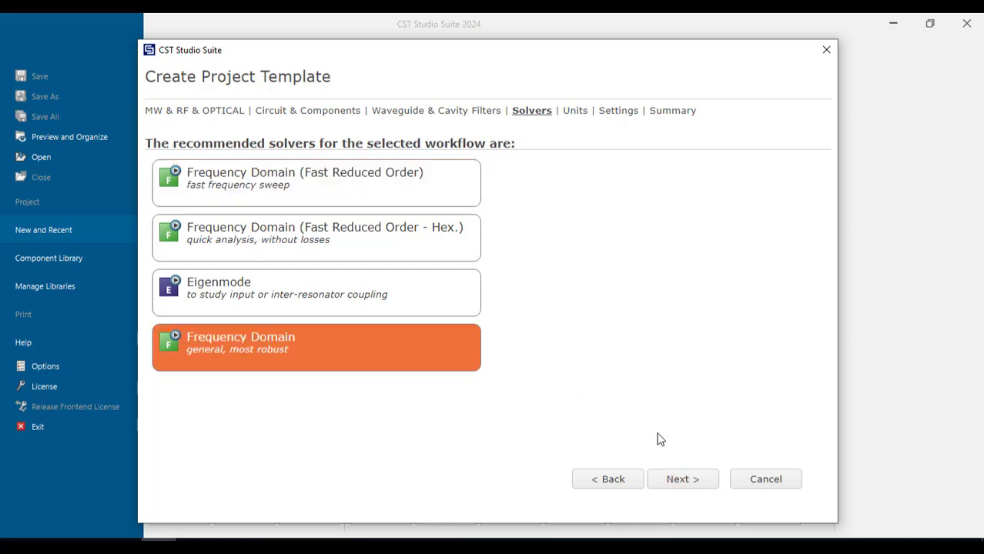
{"action": "left_click", "coordinate": [676, 480]}
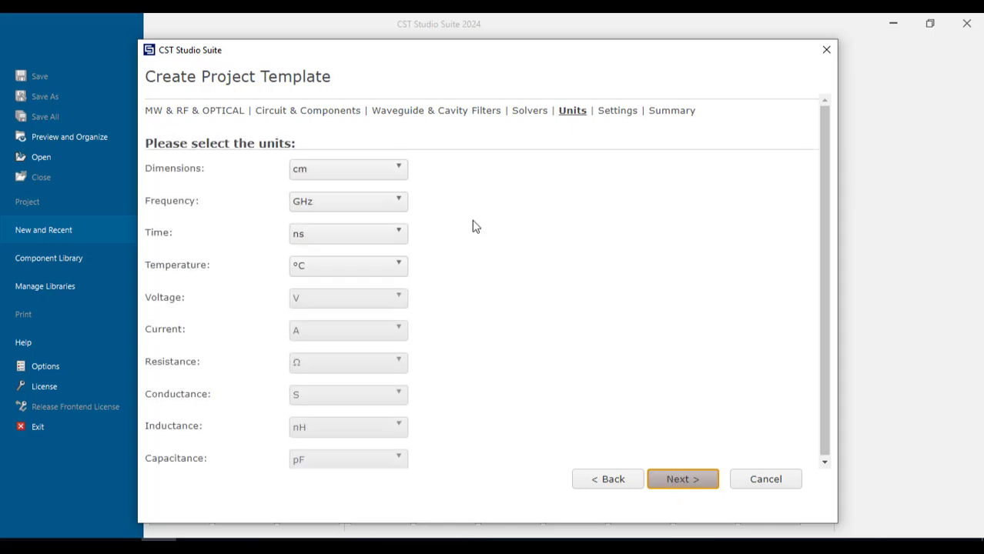
{"action": "left_click", "coordinate": [385, 171]}
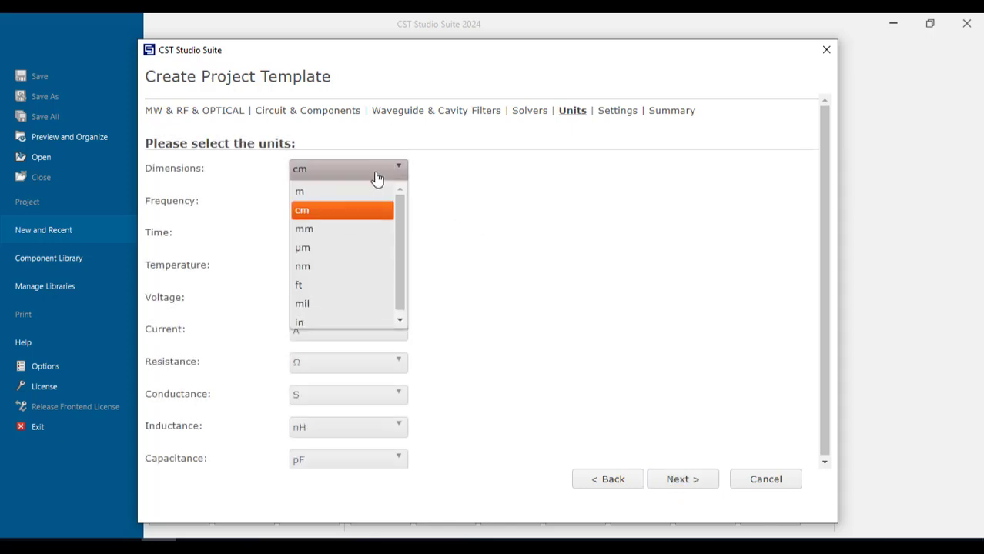
{"action": "left_click", "coordinate": [331, 229]}
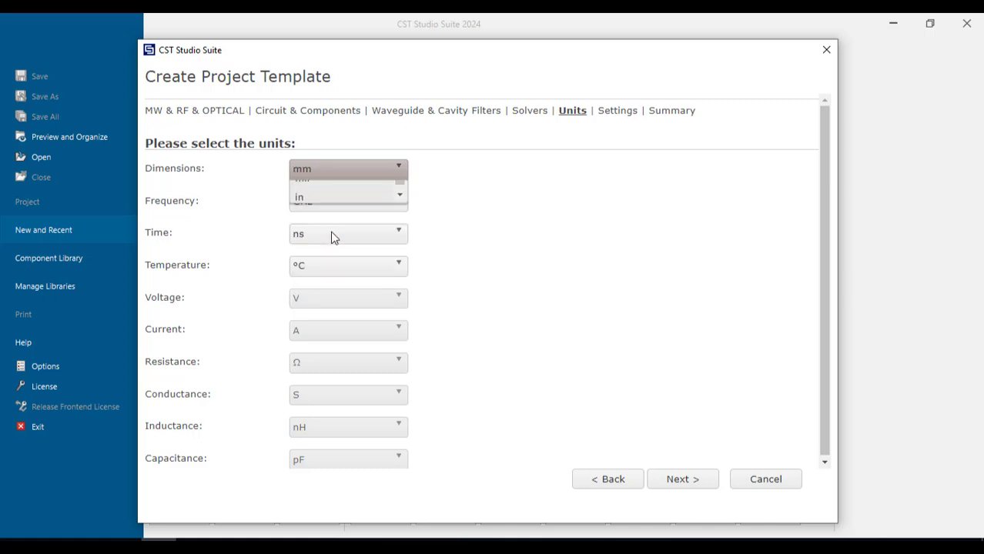
{"action": "left_click", "coordinate": [686, 479]}
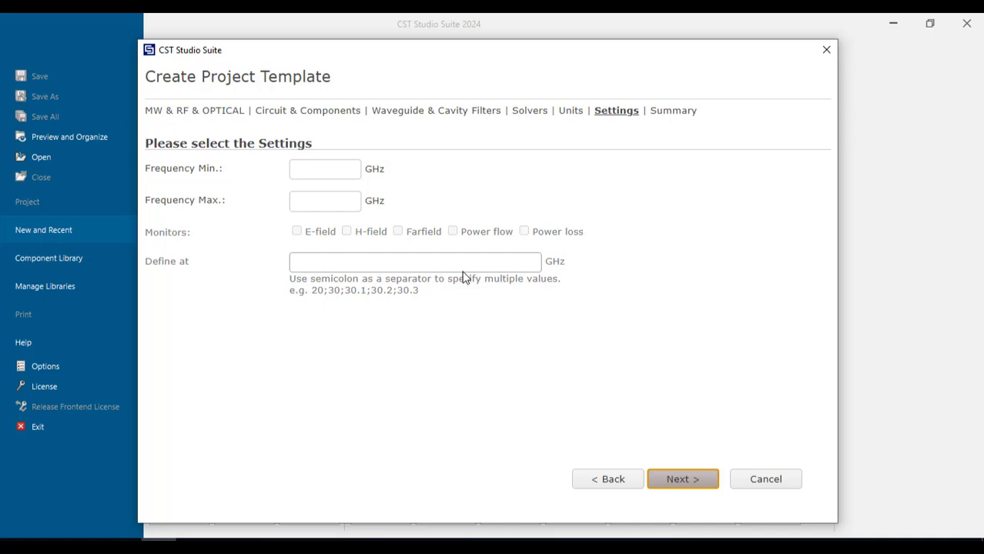
Set the template's frequency range from a minimum of 2 GHz to a maximum of 30 GHz
{"action": "left_click", "coordinate": [338, 167]}
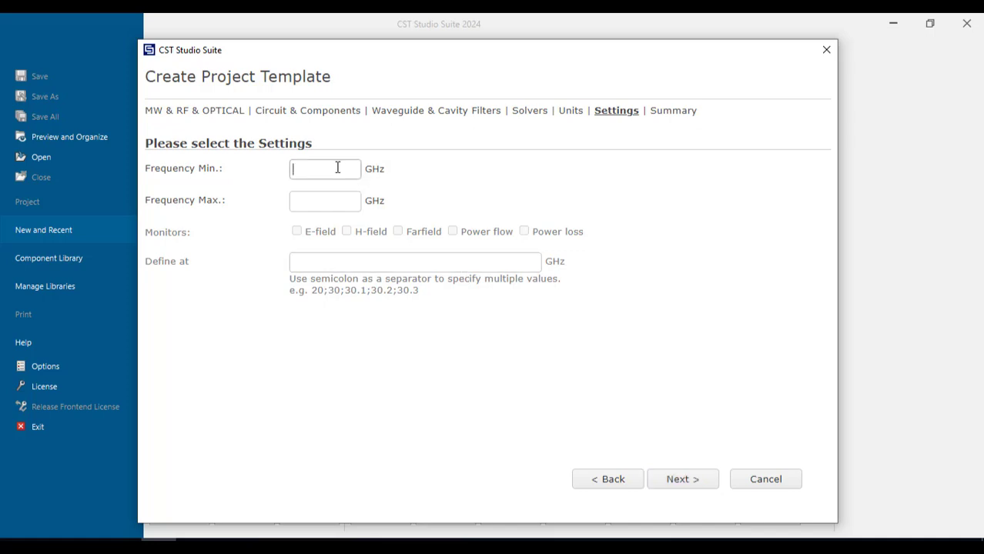
{"action": "type", "text": "2"}
{"action": "left_click", "coordinate": [324, 201]}
{"action": "type", "text": "30"}
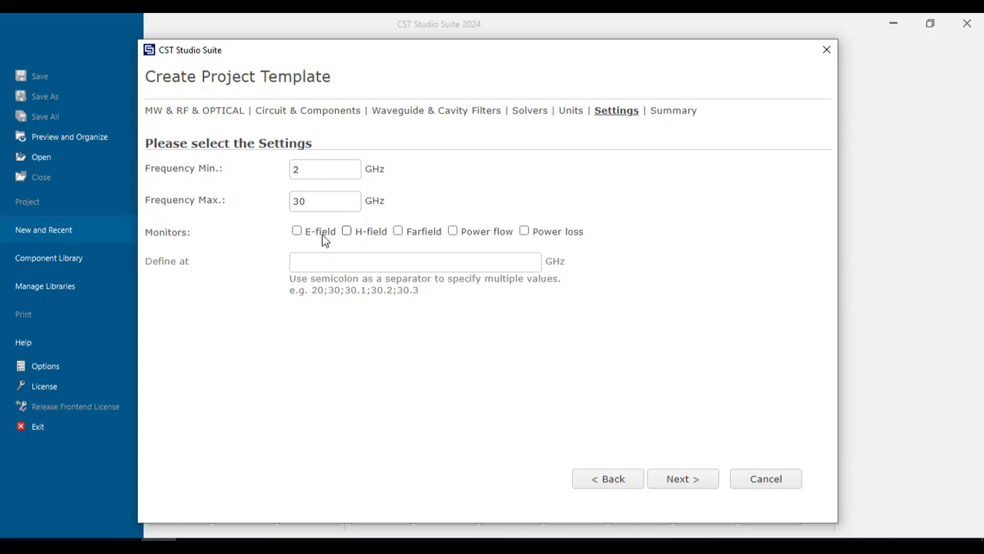
Enable the E-field, H-field and Power flow monitors and finish creating the project template
{"action": "left_click", "coordinate": [301, 236]}
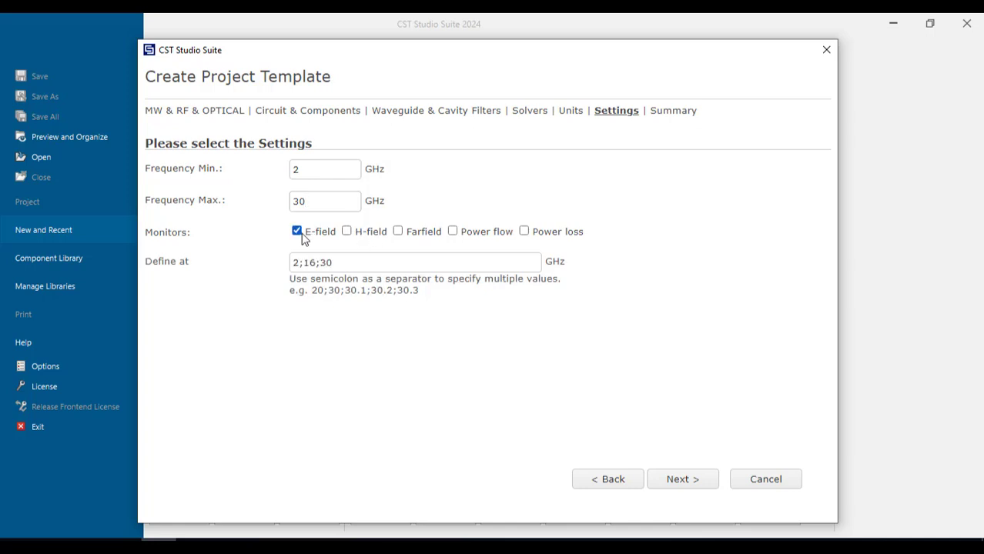
{"action": "left_click", "coordinate": [454, 232]}
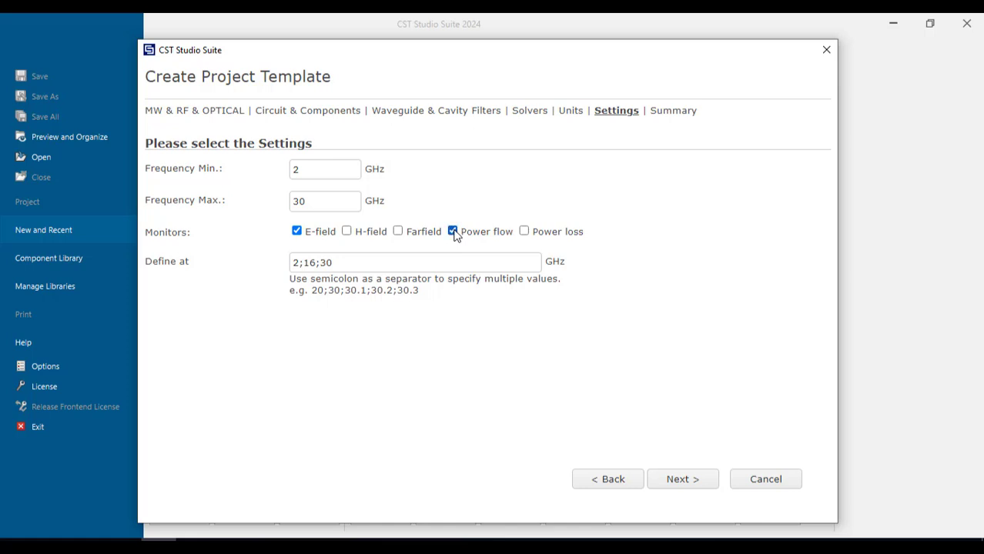
{"action": "left_click", "coordinate": [347, 231]}
{"action": "left_click", "coordinate": [325, 201]}
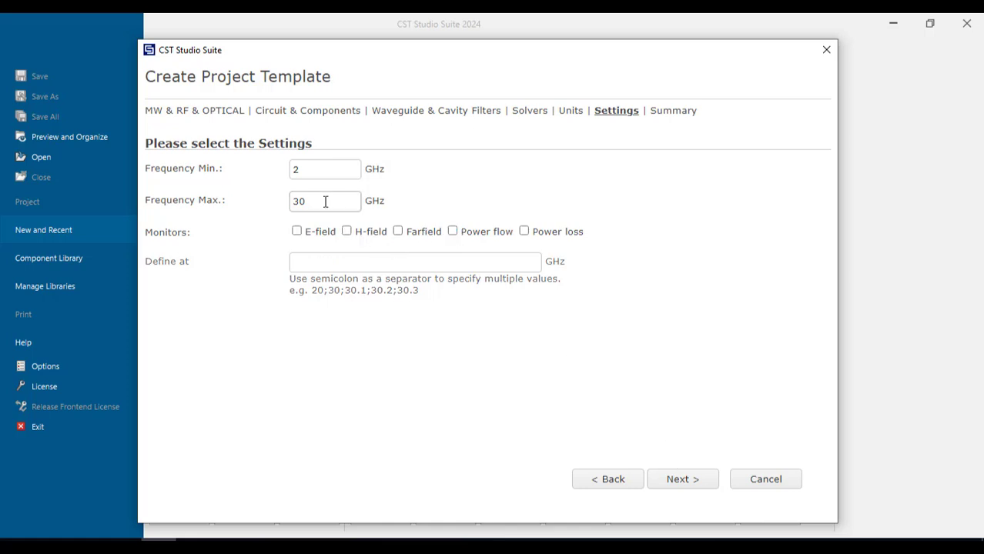
{"action": "left_click", "coordinate": [301, 235]}
{"action": "left_click", "coordinate": [455, 233]}
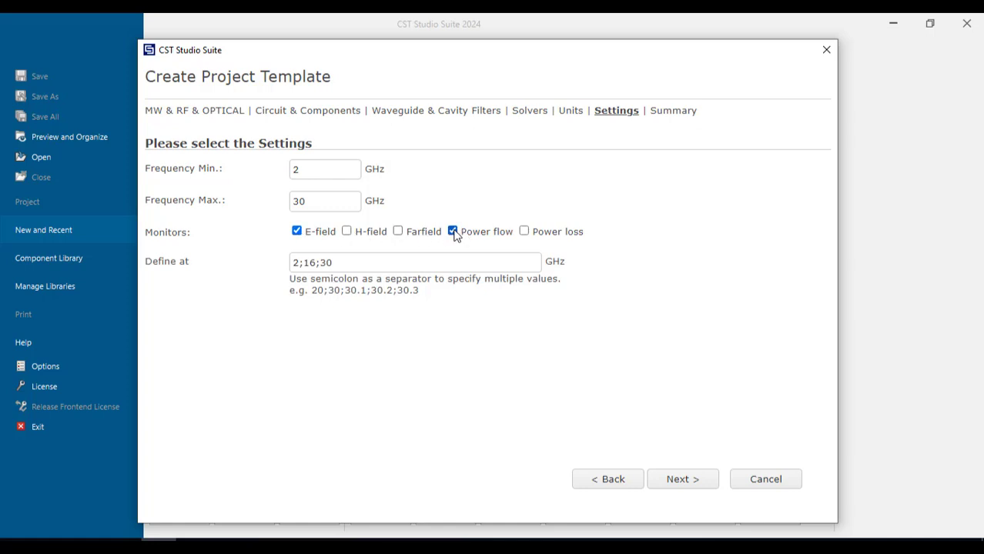
{"action": "left_click", "coordinate": [348, 232]}
{"action": "left_click", "coordinate": [682, 482]}
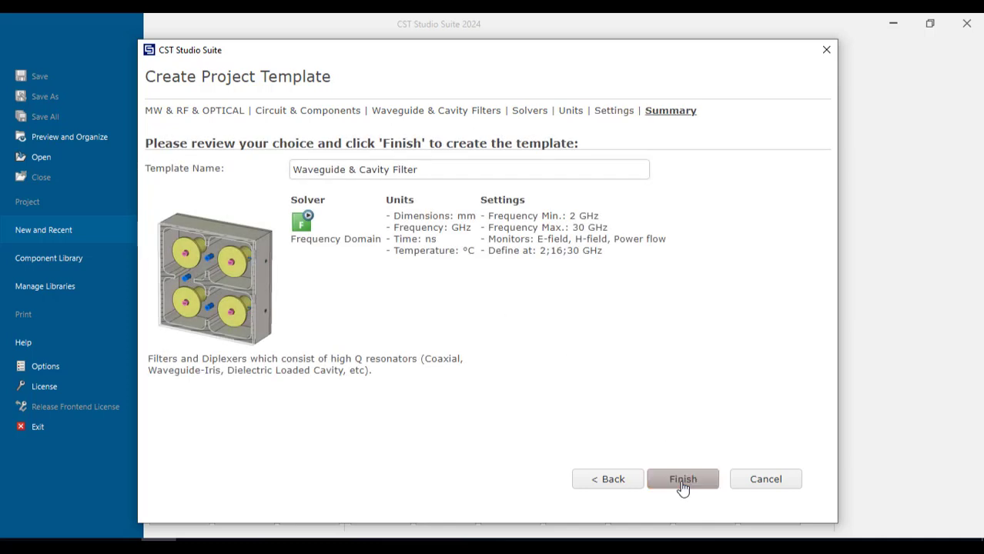
{"action": "left_click", "coordinate": [683, 485]}
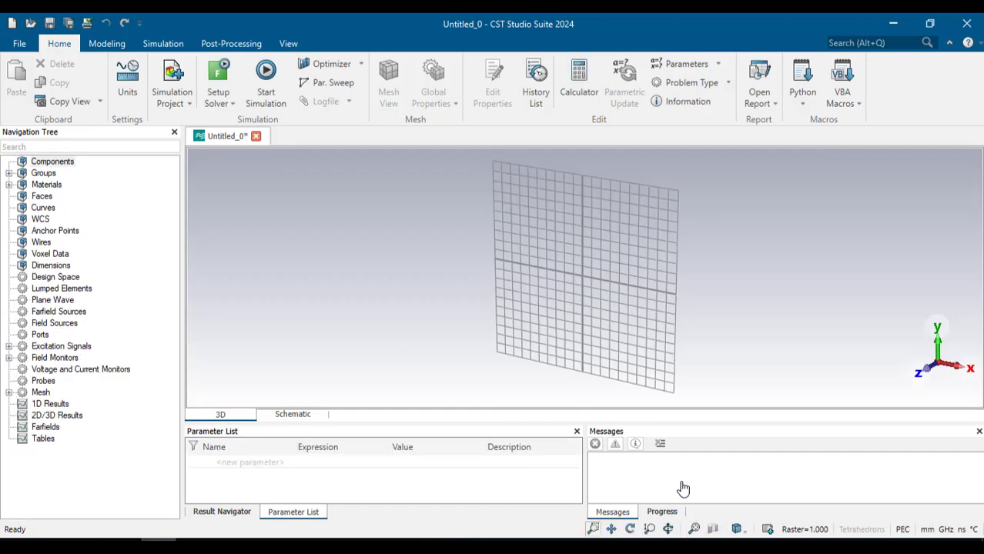
Save the project as wr90 in the waveguide folder on the H: drive
{"action": "left_click", "coordinate": [30, 44]}
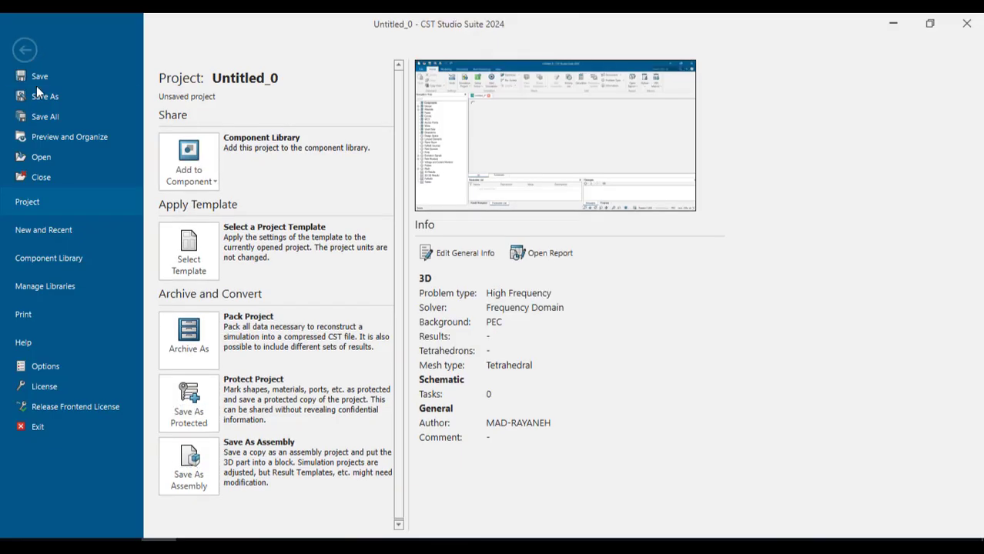
{"action": "left_click", "coordinate": [39, 97]}
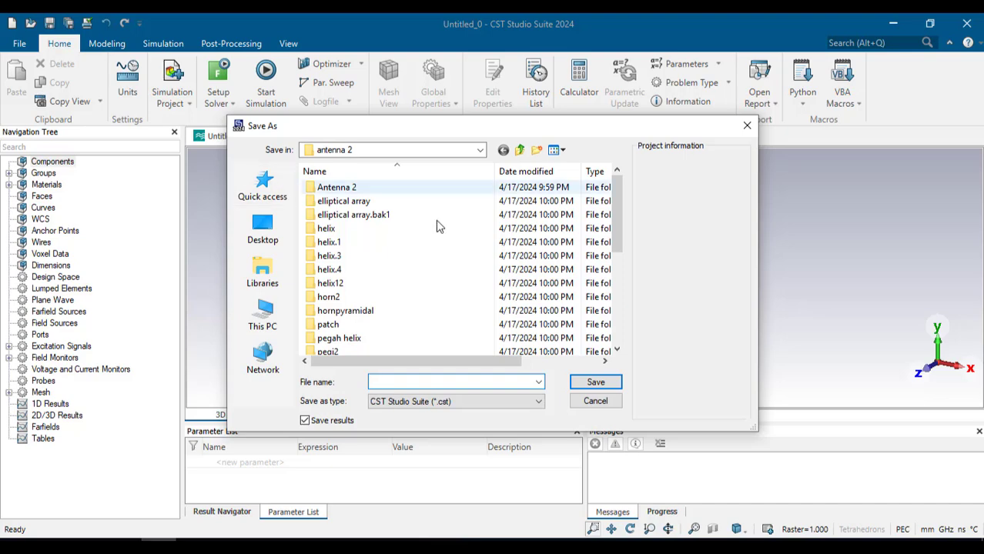
{"action": "left_click", "coordinate": [520, 150]}
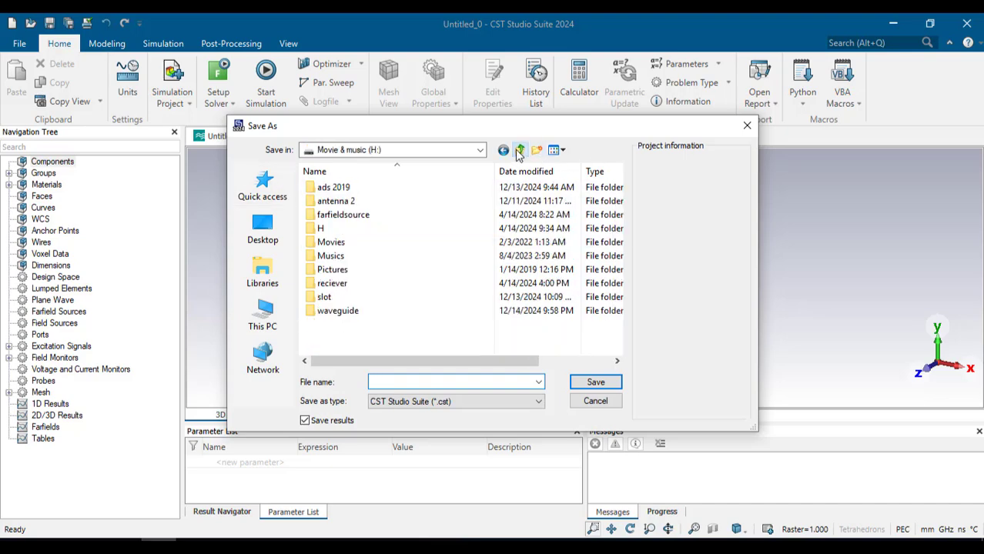
{"action": "double_click", "coordinate": [391, 311]}
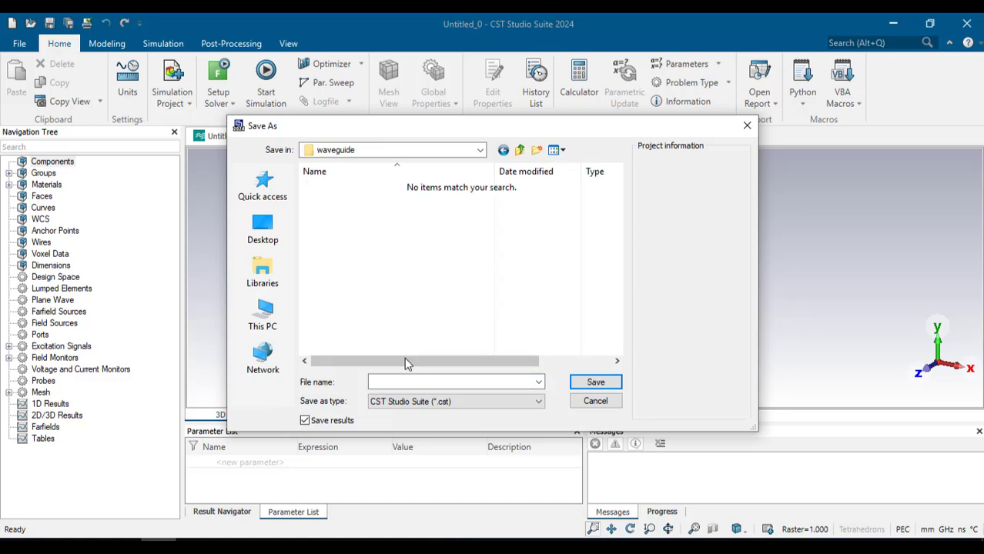
{"action": "left_click", "coordinate": [399, 382]}
{"action": "type", "text": "wr90"}
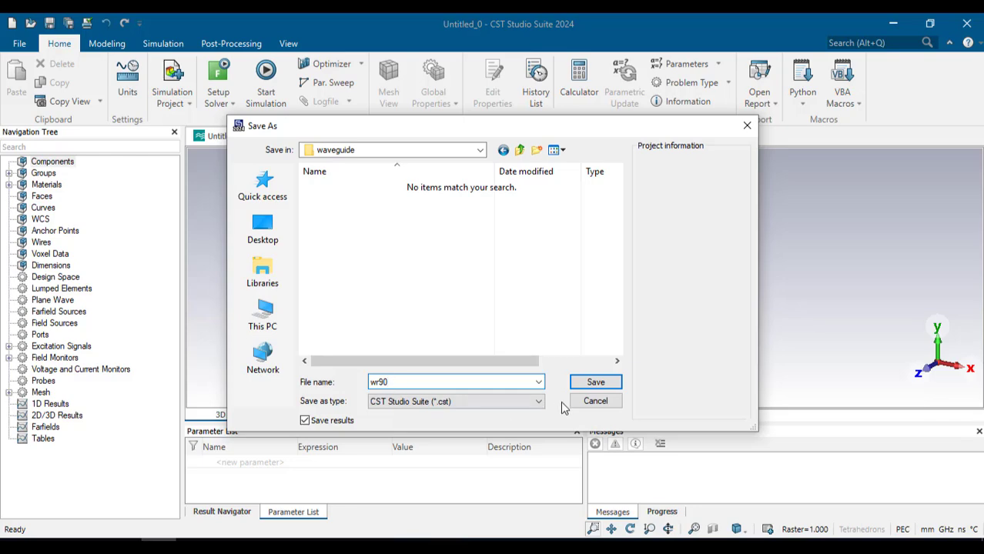
{"action": "left_click", "coordinate": [595, 382]}
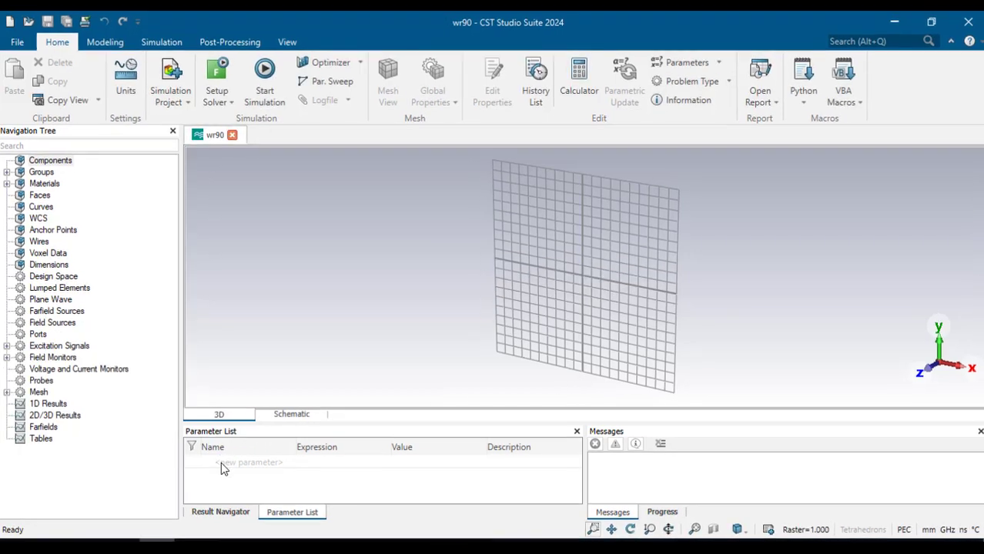
Define a parameter a with the value 22.86
{"action": "left_click", "coordinate": [221, 461]}
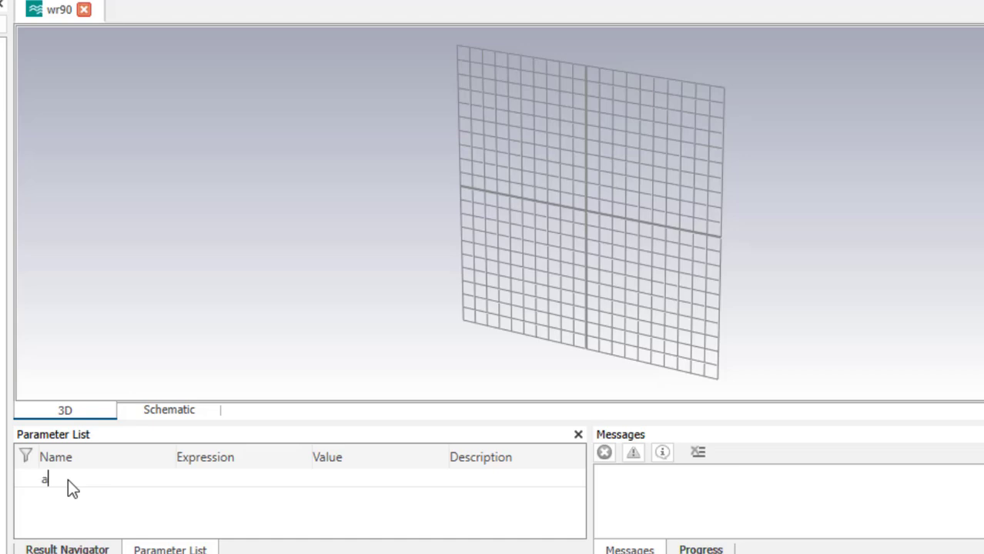
{"action": "left_click", "coordinate": [192, 483]}
{"action": "key", "text": "BackSpace"}
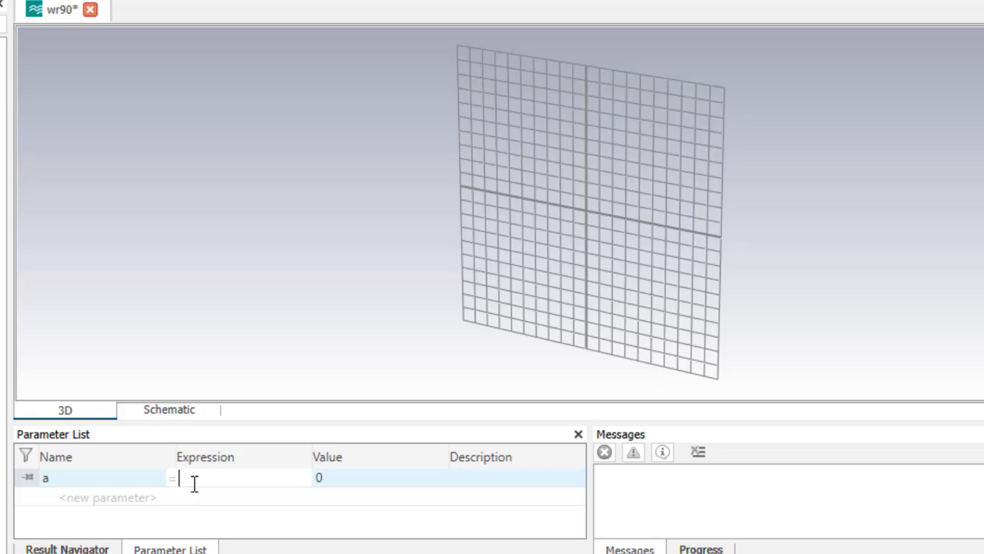
{"action": "type", "text": "2.86"}
Add a parameter b with the value 10.16
{"action": "left_click", "coordinate": [118, 503]}
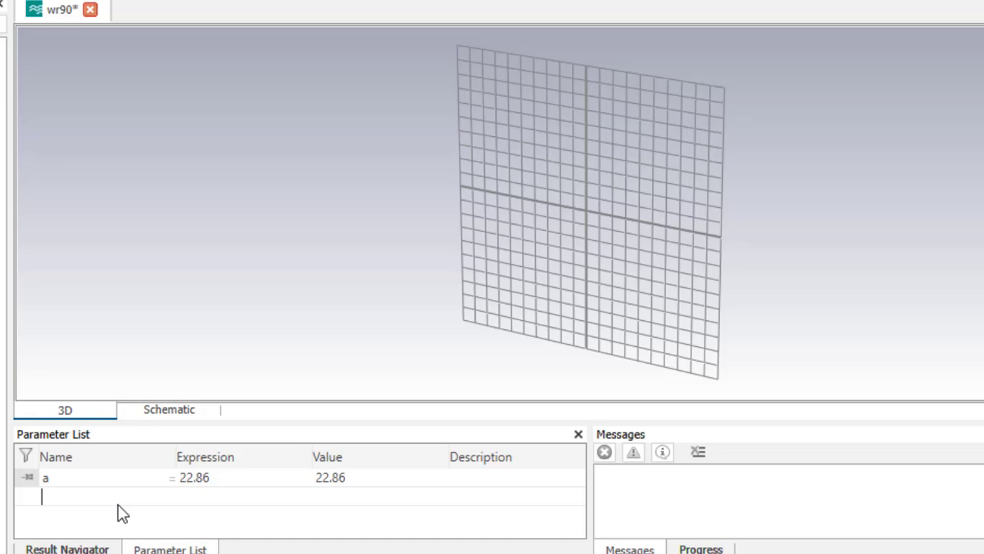
{"action": "type", "text": "b"}
{"action": "left_click", "coordinate": [189, 504]}
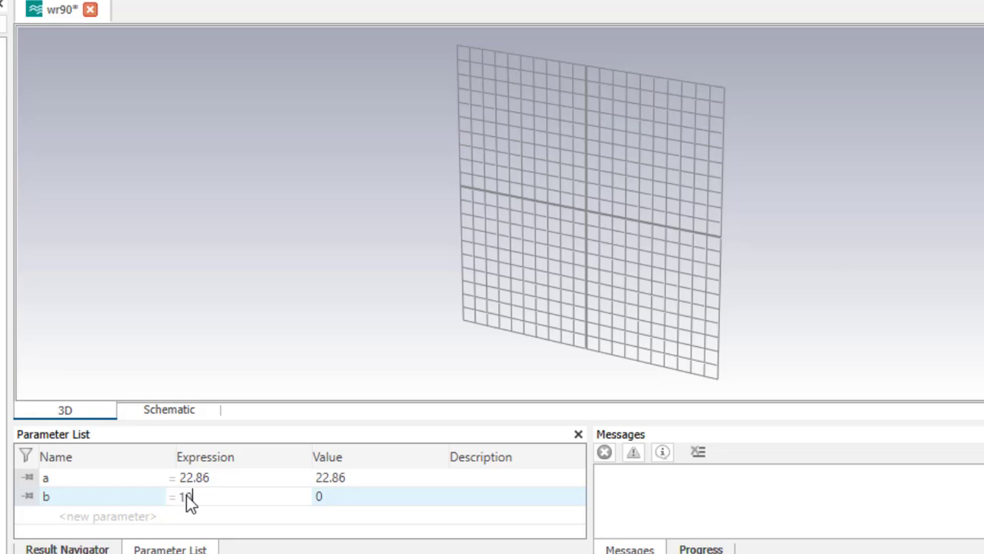
{"action": "type", "text": "16"}
Add a parameter l with the value 100
{"action": "left_click", "coordinate": [111, 518]}
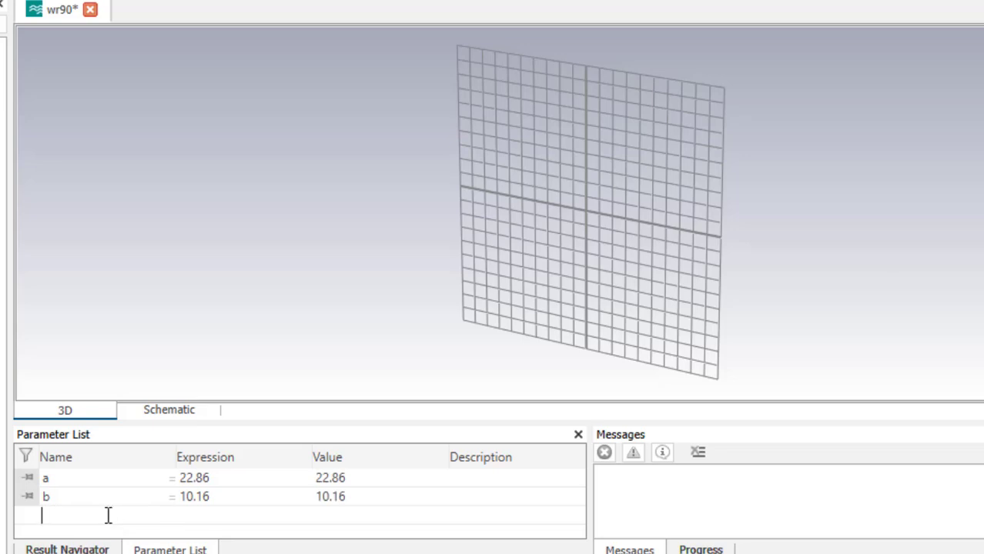
{"action": "type", "text": "l"}
{"action": "left_click", "coordinate": [204, 523]}
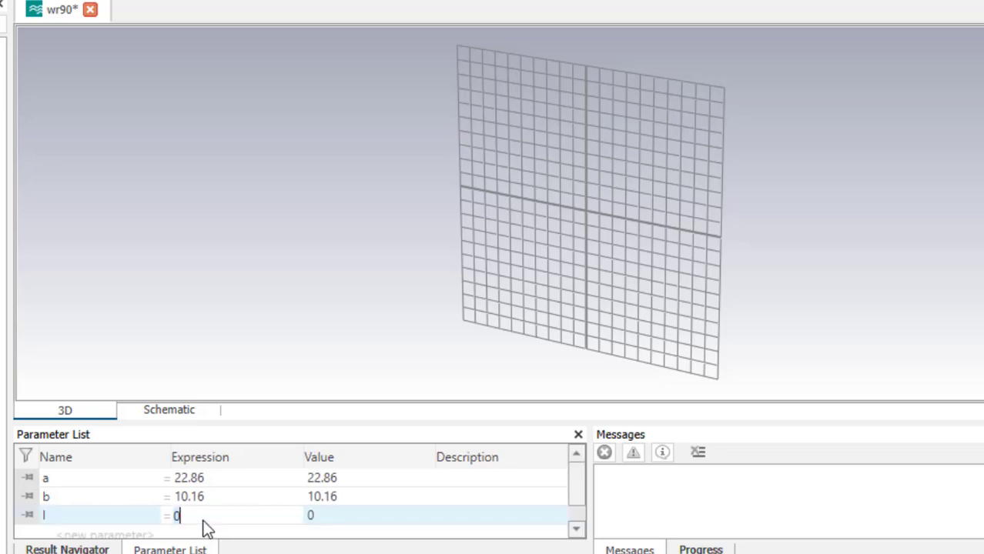
{"action": "left_click", "coordinate": [205, 520]}
{"action": "key", "text": "BackSpace"}
{"action": "type", "text": "100"}
{"action": "left_click", "coordinate": [254, 222]}
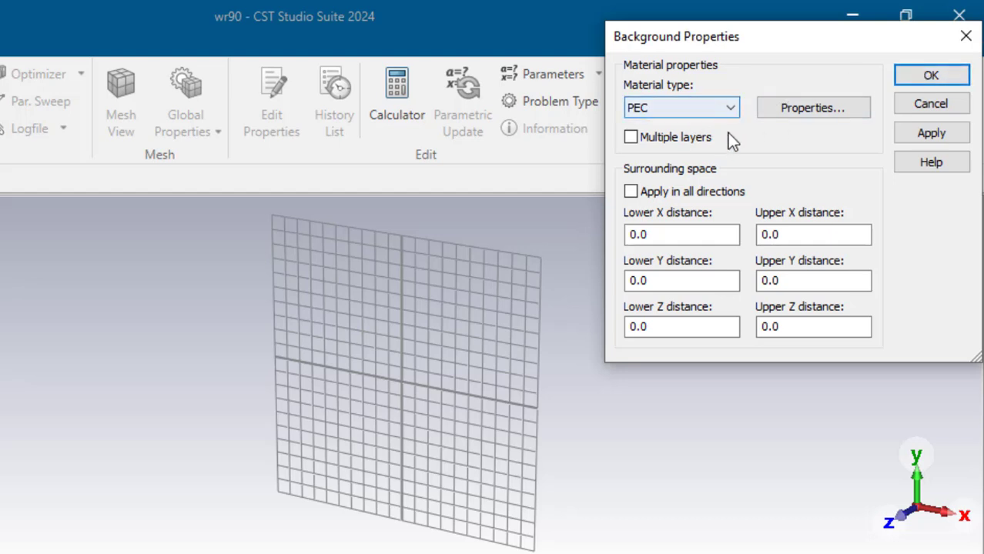
Review the material type options in the background properties and close the dialog
{"action": "left_click", "coordinate": [725, 116]}
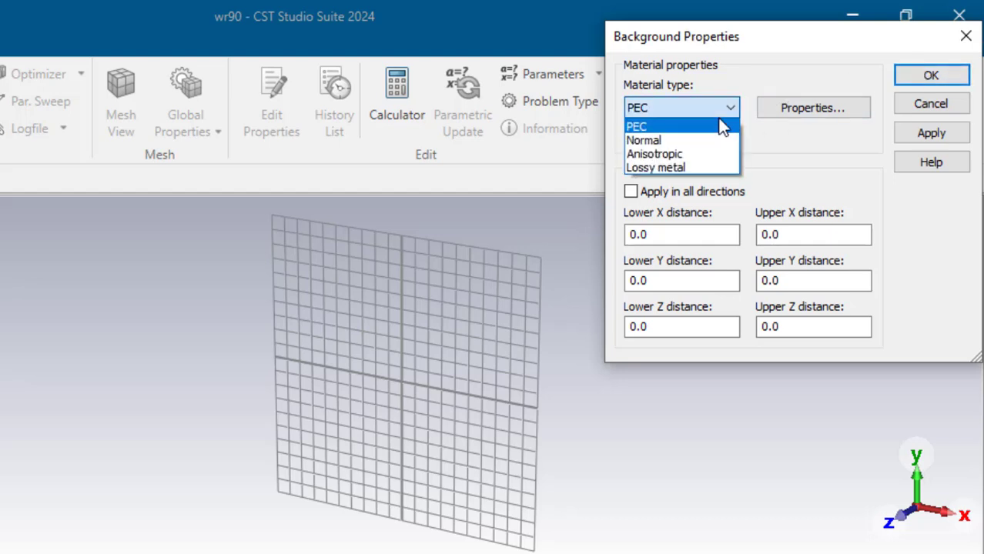
{"action": "left_click", "coordinate": [784, 157]}
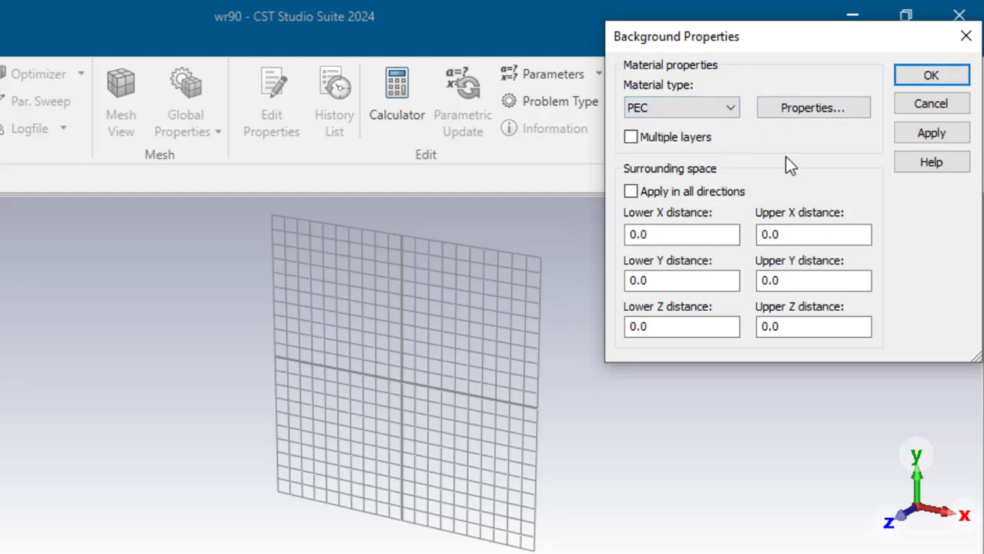
{"action": "left_click", "coordinate": [966, 37]}
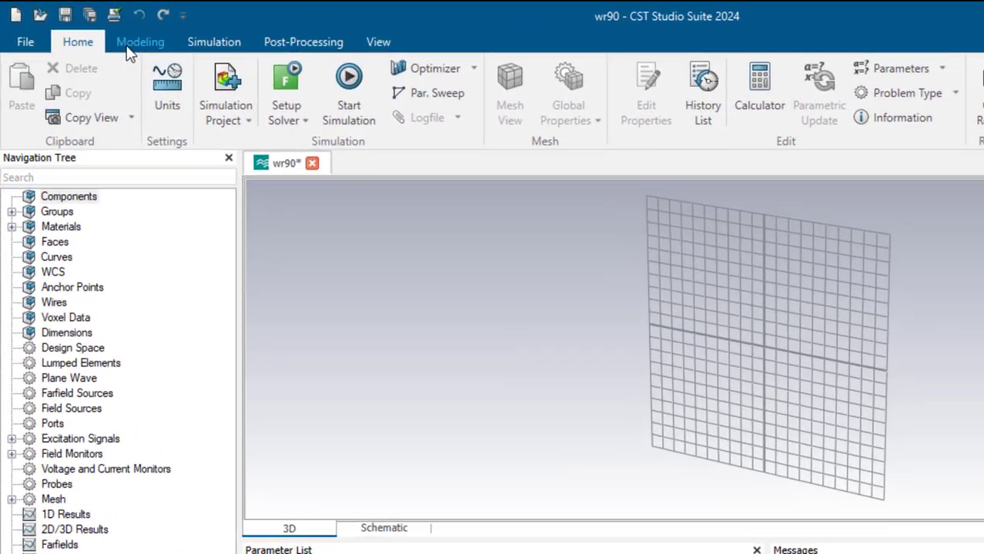
Start a brick defined by numeric values and set its X range from -a/2 to a/2
{"action": "left_click", "coordinate": [106, 43]}
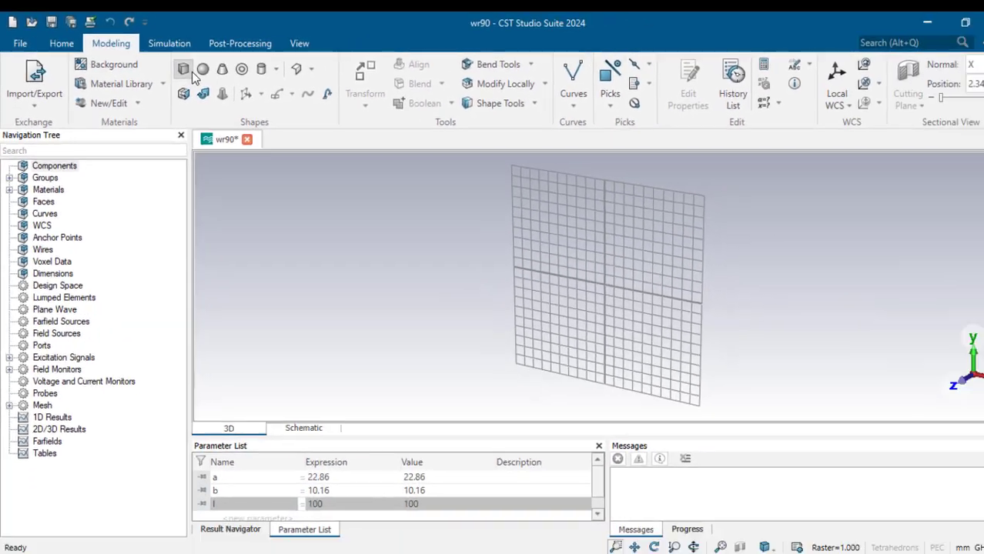
{"action": "left_click", "coordinate": [190, 71]}
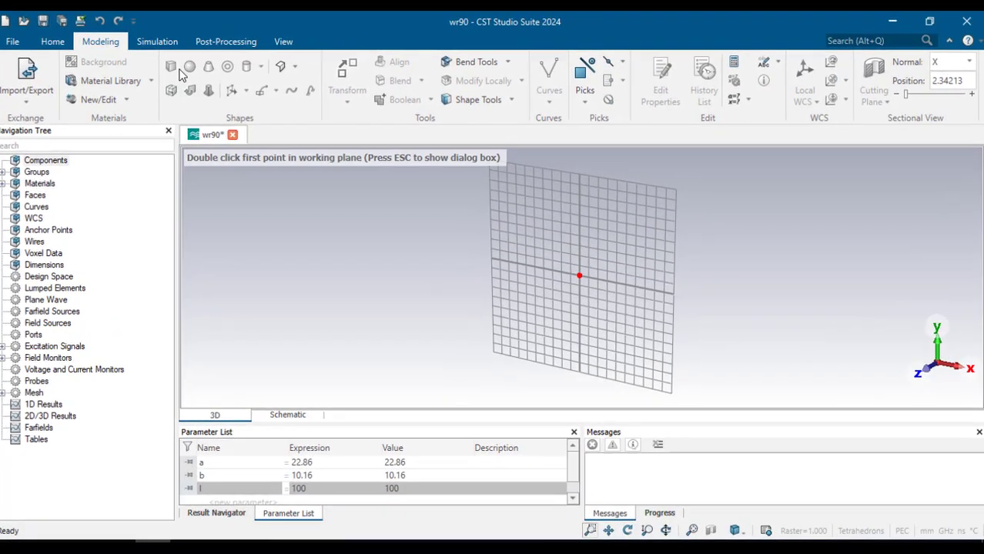
{"action": "key", "text": "Escape"}
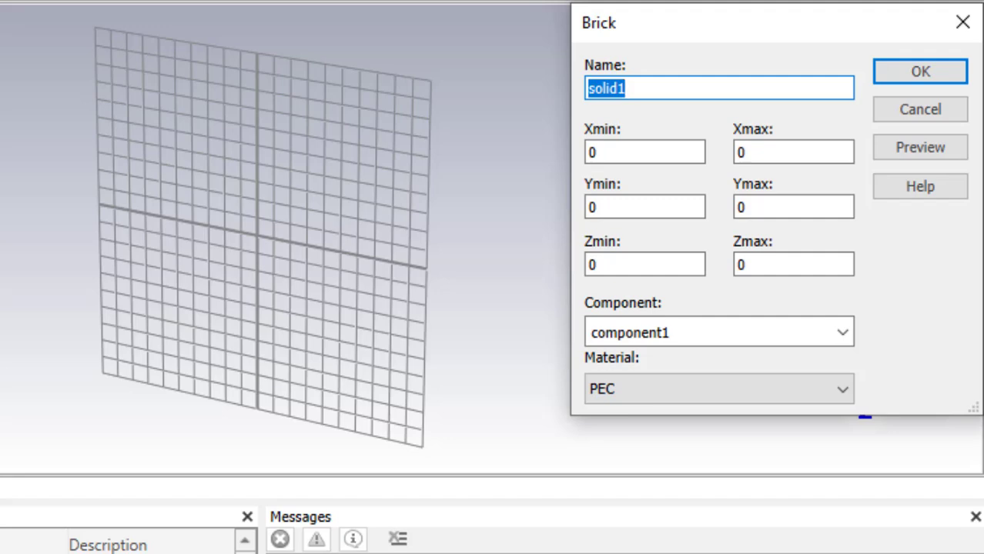
{"action": "double_click", "coordinate": [612, 152]}
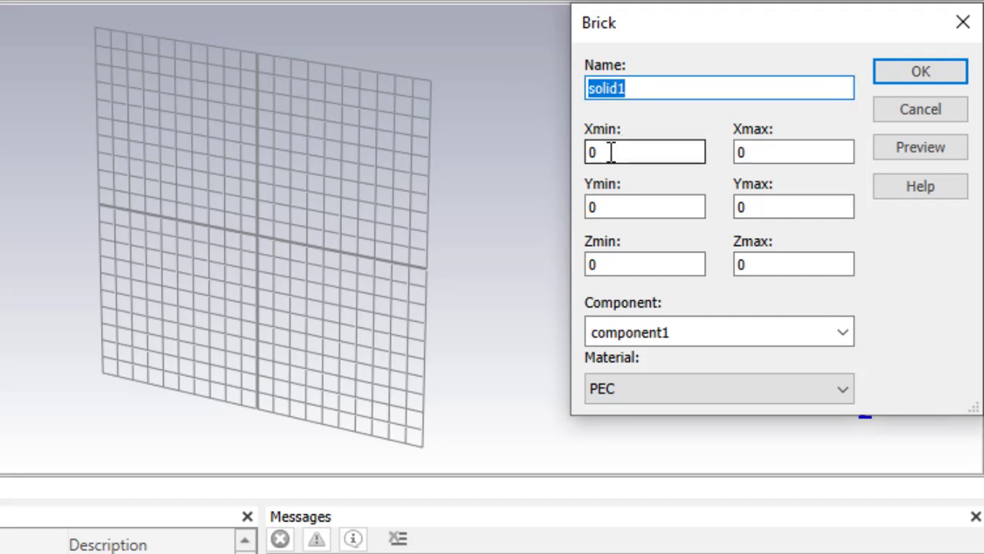
{"action": "key", "text": "BackSpace"}
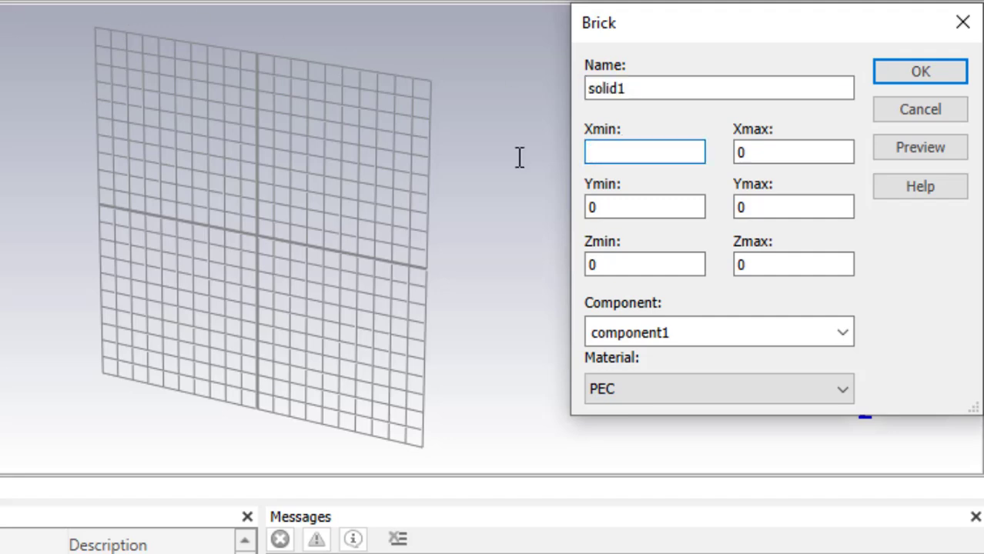
{"action": "type", "text": "-a/2"}
{"action": "key", "text": "Tab"}
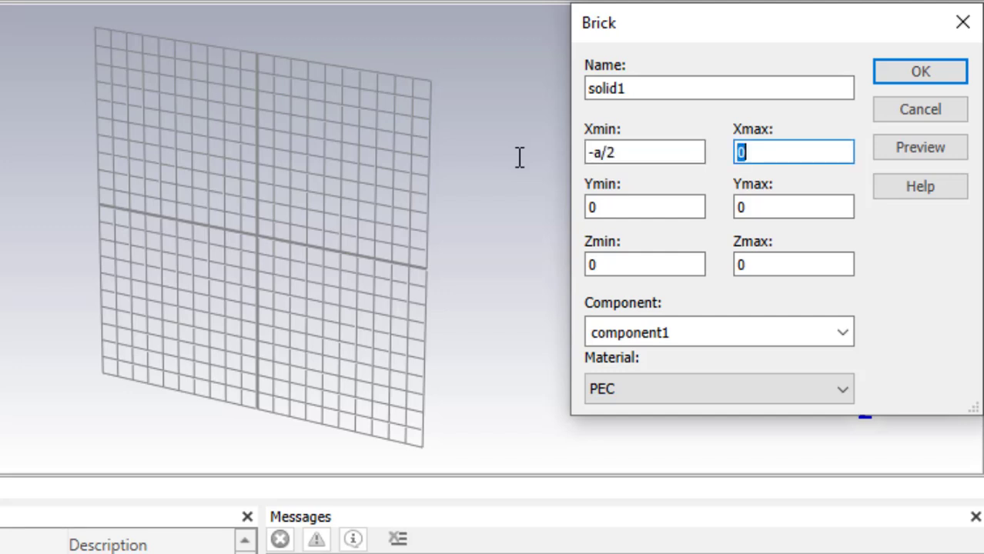
{"action": "type", "text": "a/2"}
{"action": "key", "text": "Tab"}
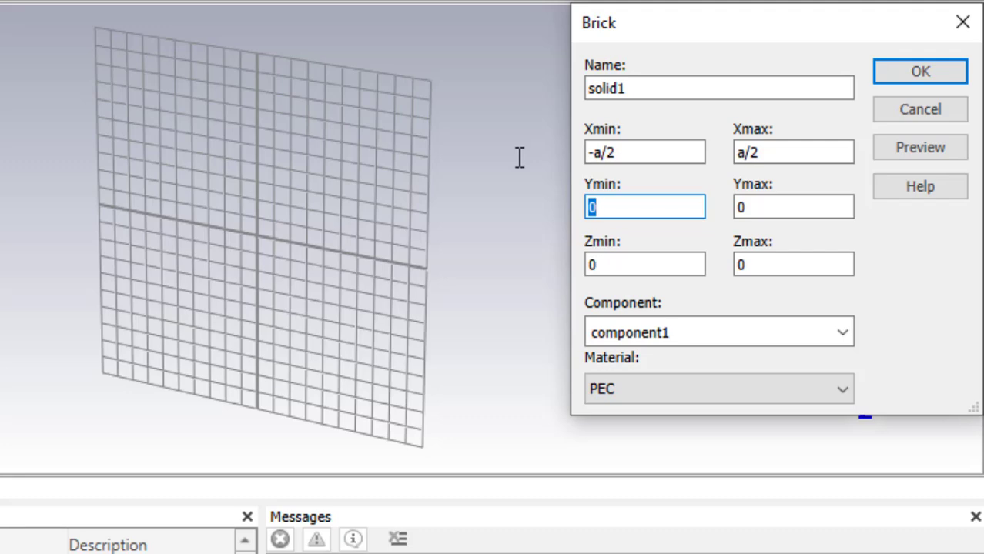
Set the brick's Y range from -b/2 to b/2 and its Z range from -l/2 to l/2
{"action": "type", "text": "-b/2"}
{"action": "key", "text": "Tab"}
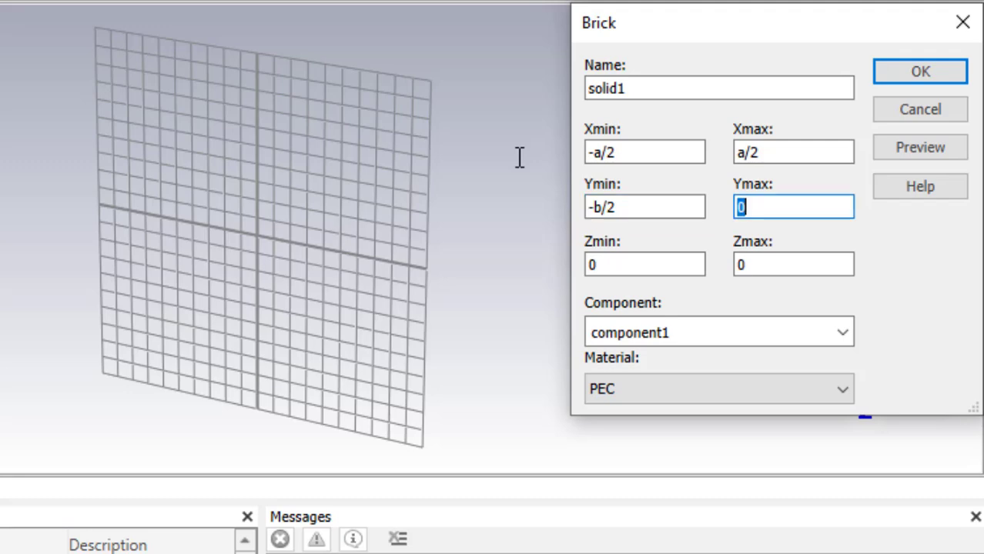
{"action": "type", "text": "b/2"}
{"action": "key", "text": "Tab"}
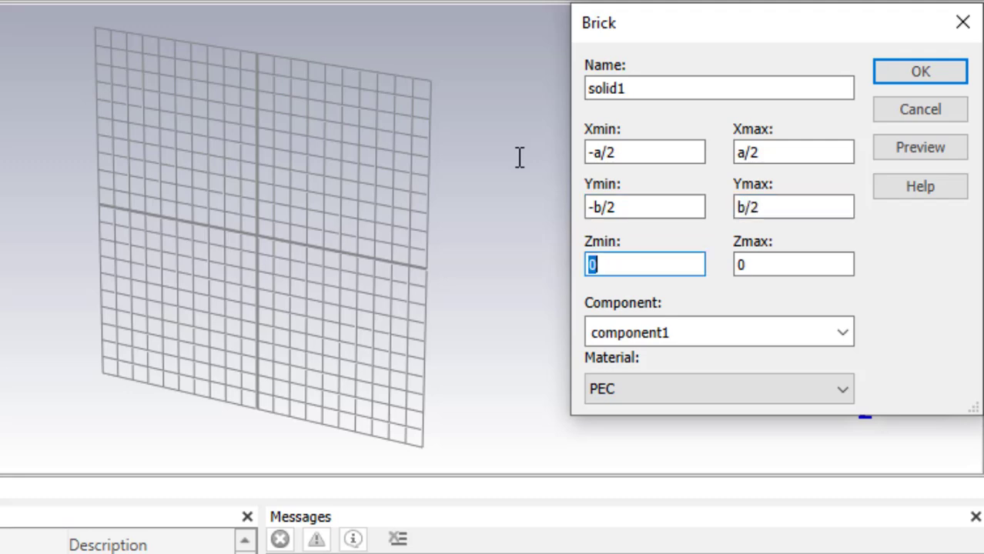
{"action": "type", "text": "-l/2"}
{"action": "key", "text": "Tab"}
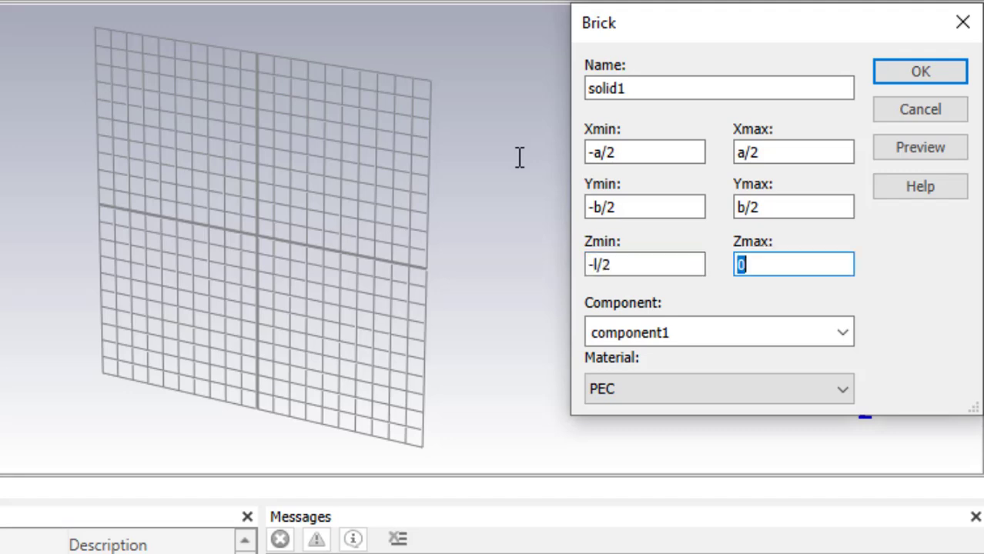
{"action": "type", "text": "l/2"}
Assign Vacuum as the brick's material and create the brick
{"action": "left_click", "coordinate": [710, 399]}
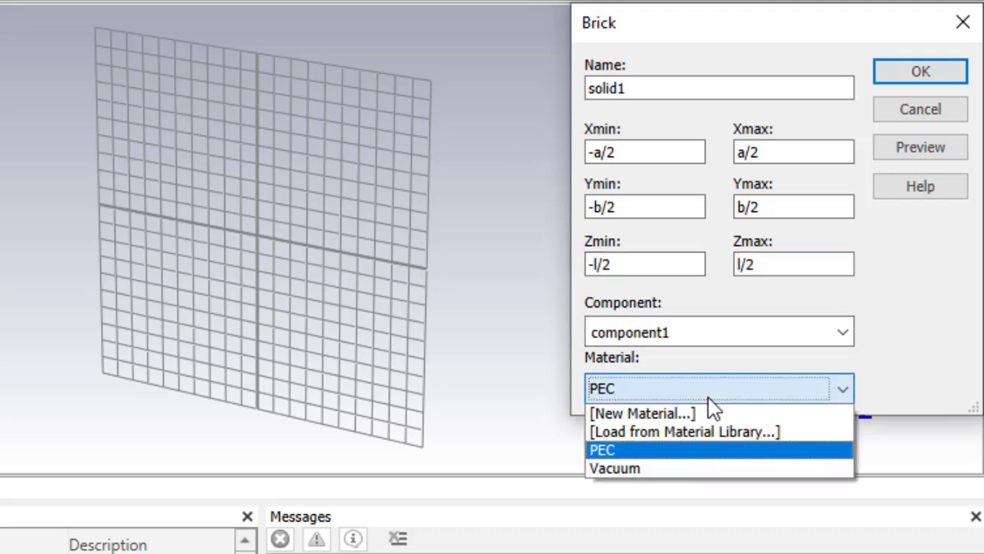
{"action": "left_click", "coordinate": [660, 465]}
{"action": "left_click", "coordinate": [905, 72]}
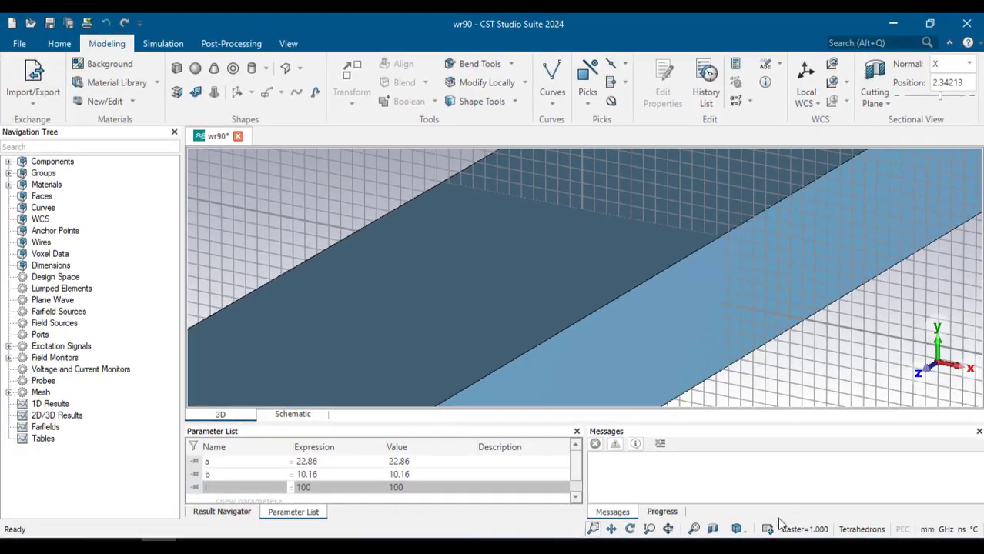
{"action": "left_click", "coordinate": [694, 529]}
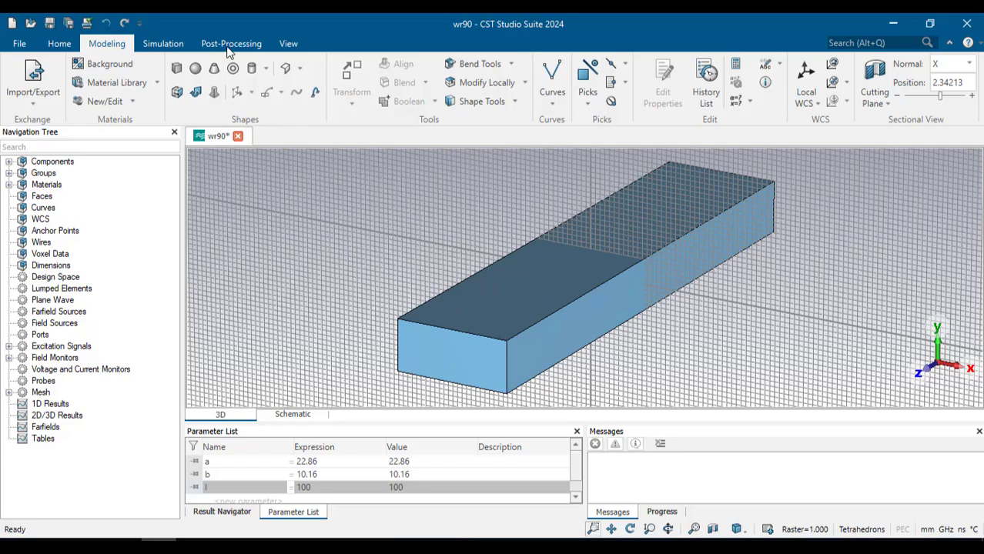
Set the Zmin and Zmax boundary conditions to open
{"action": "left_click", "coordinate": [252, 44]}
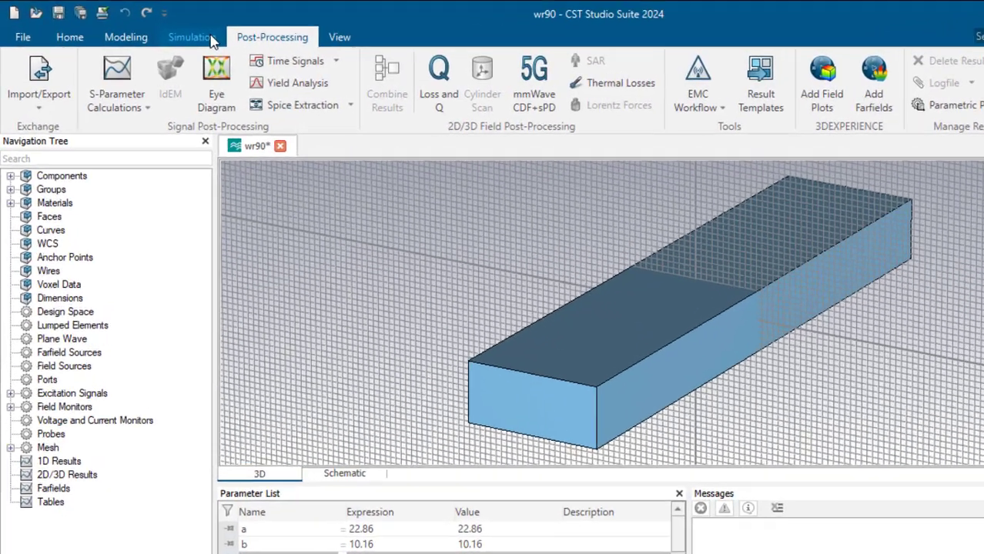
{"action": "left_click", "coordinate": [177, 44]}
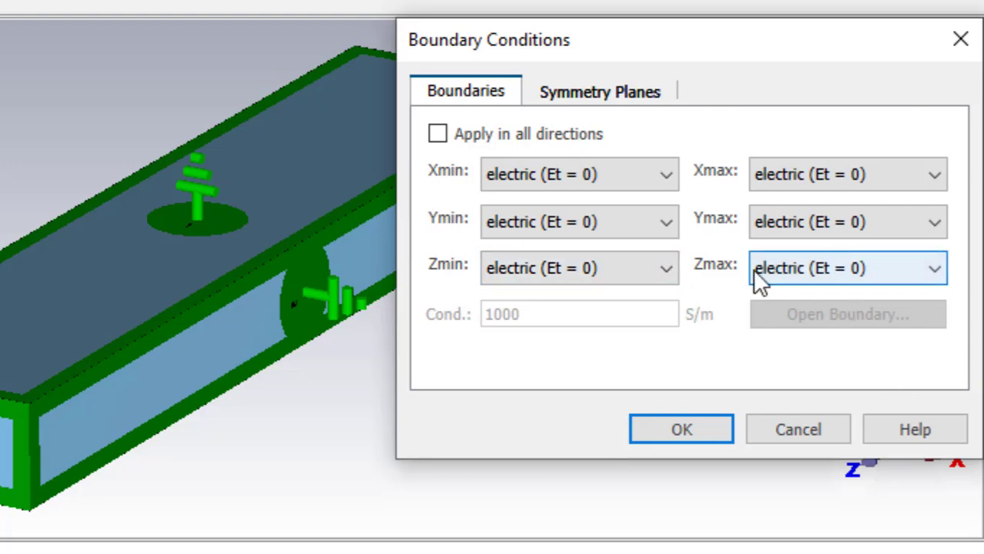
{"action": "left_click", "coordinate": [667, 268]}
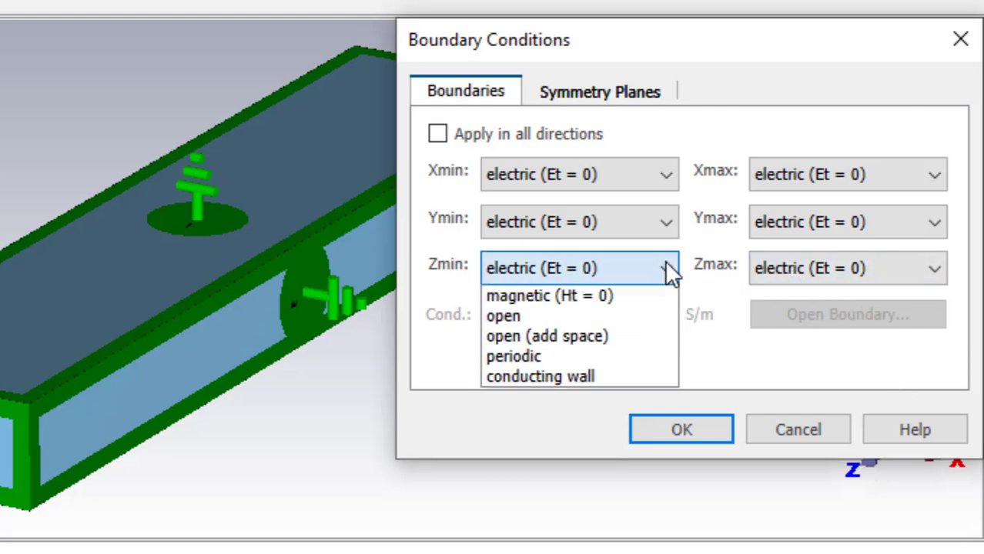
{"action": "left_click", "coordinate": [593, 337]}
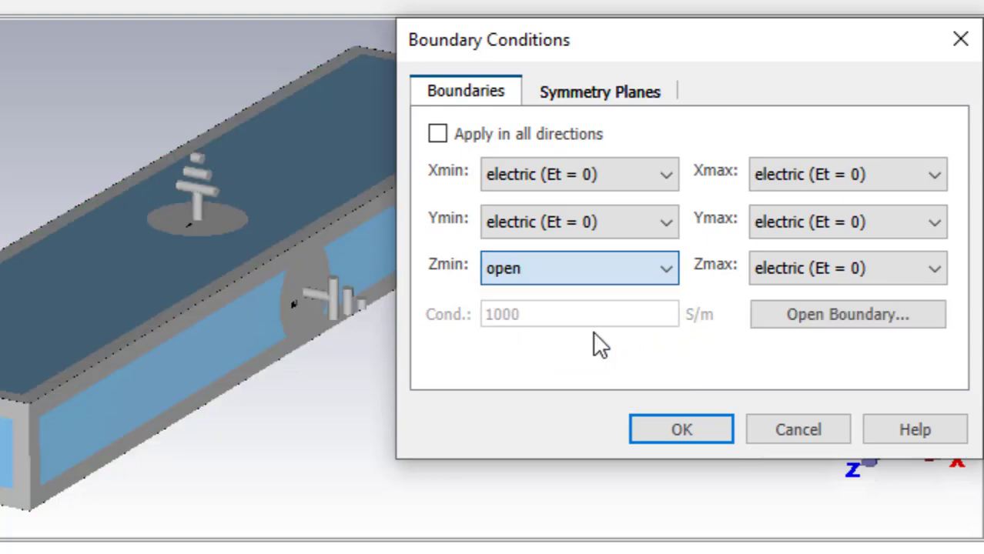
{"action": "left_click", "coordinate": [791, 274]}
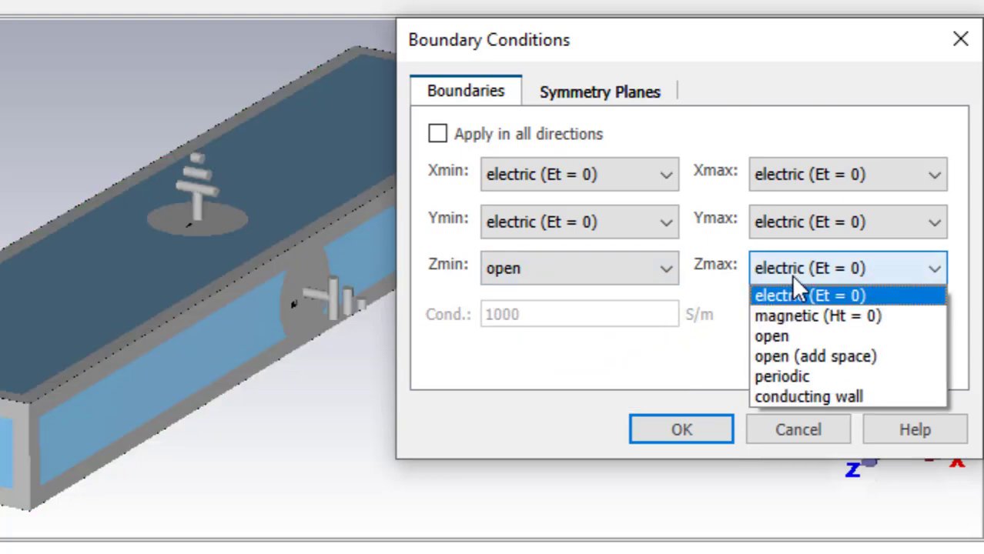
{"action": "left_click", "coordinate": [789, 336]}
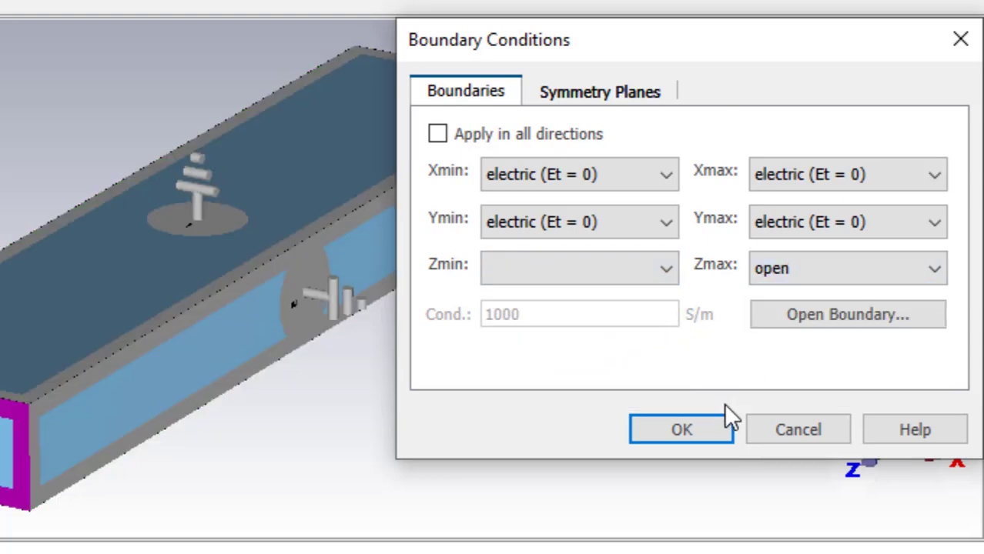
{"action": "left_click", "coordinate": [710, 423]}
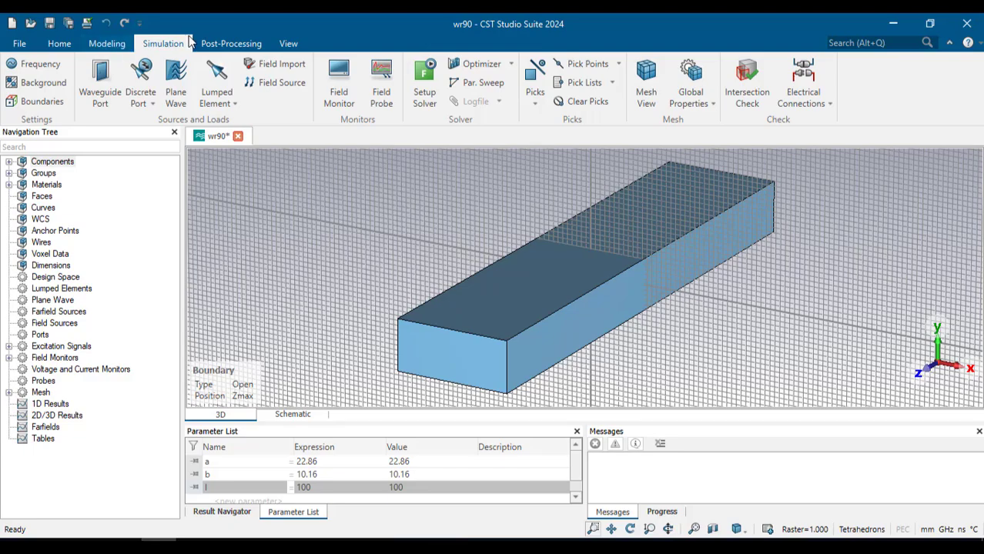
Pick the brick's end face on the positive Z side
{"action": "left_click", "coordinate": [229, 43]}
{"action": "left_click", "coordinate": [151, 41]}
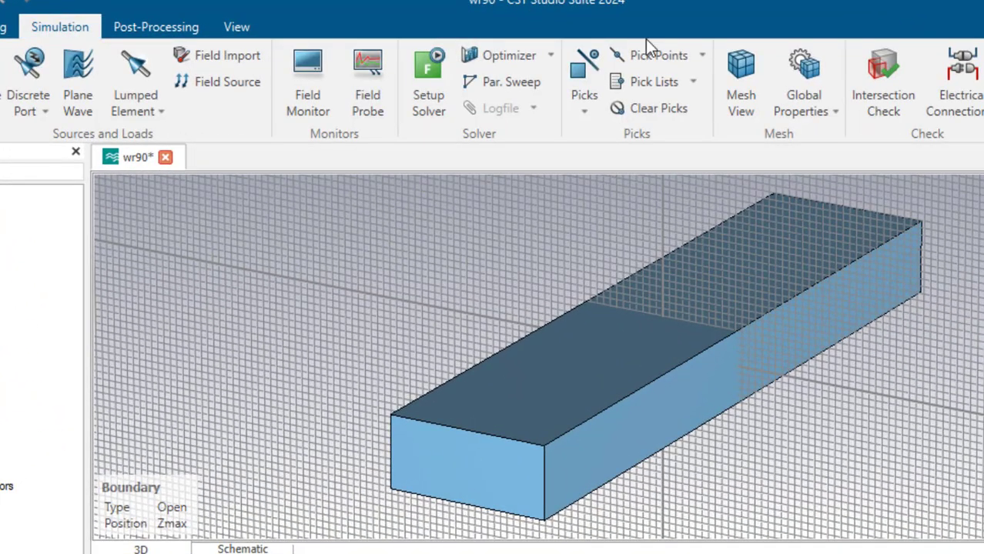
{"action": "left_click", "coordinate": [588, 108]}
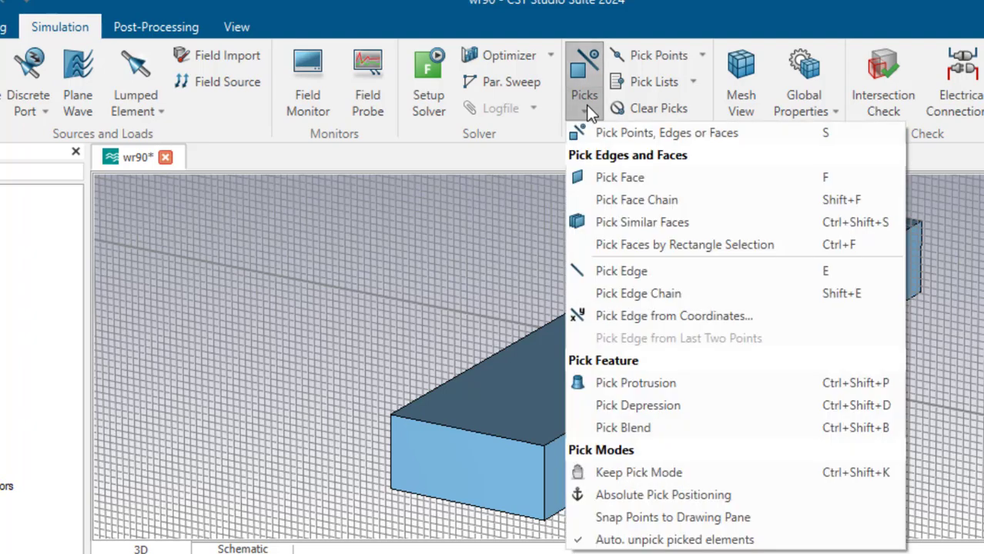
{"action": "left_click", "coordinate": [616, 177]}
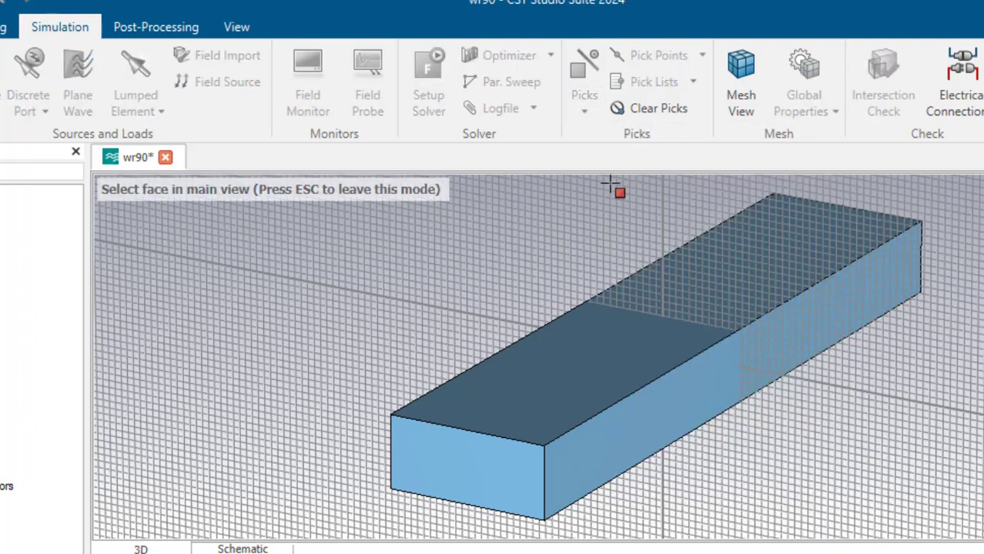
{"action": "double_click", "coordinate": [493, 468]}
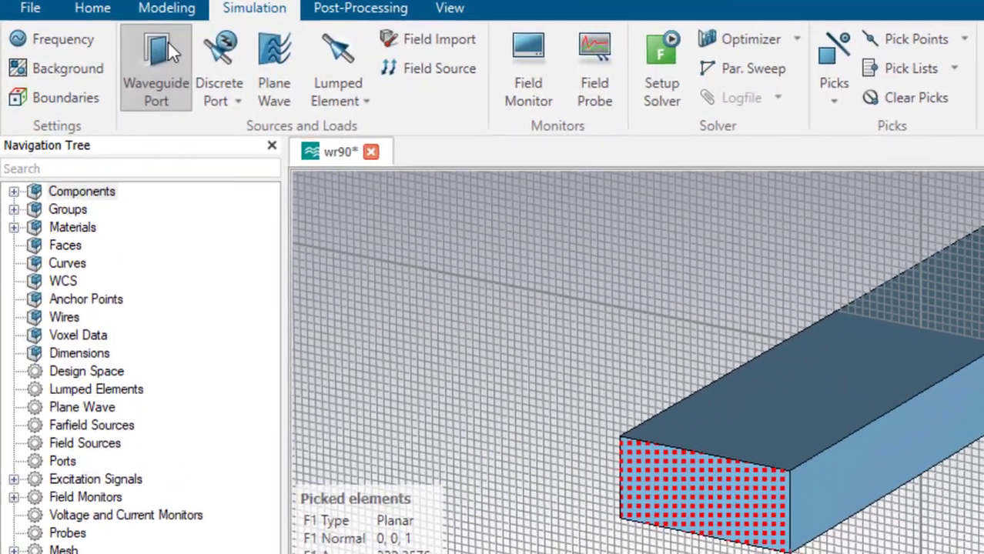
Create a waveguide port on the picked positive Z face, editing its number of modes
{"action": "left_click", "coordinate": [102, 77]}
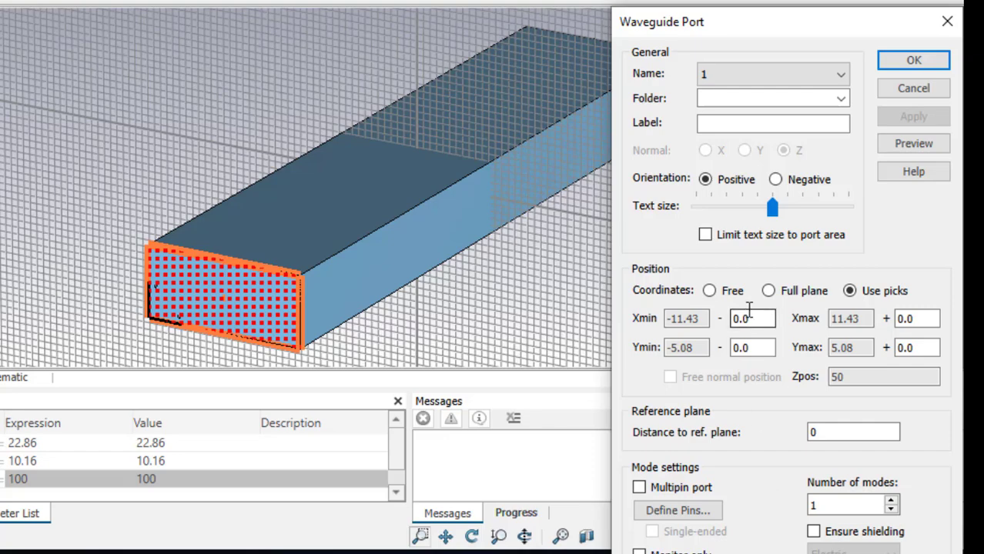
{"action": "left_click_drag", "start_coordinate": [735, 33], "coordinate": [529, 0]}
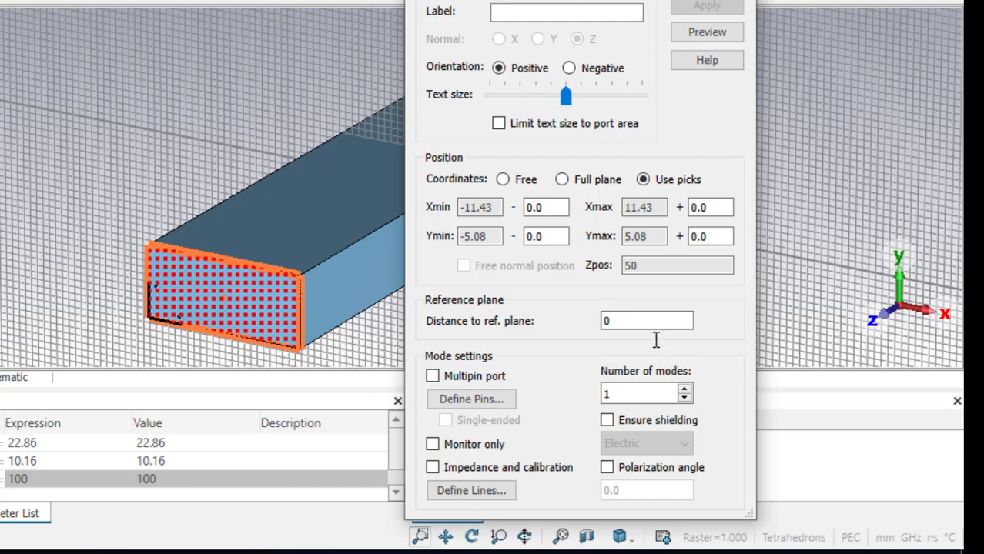
{"action": "left_click_drag", "start_coordinate": [622, 395], "coordinate": [603, 394]}
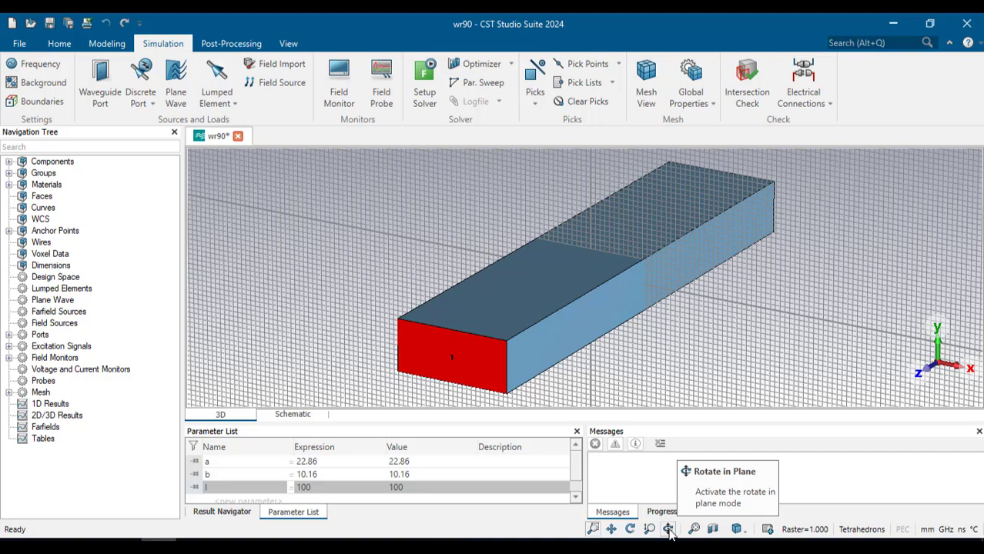
Pick the brick's opposite end face on the negative Z side
{"action": "left_click", "coordinate": [669, 531]}
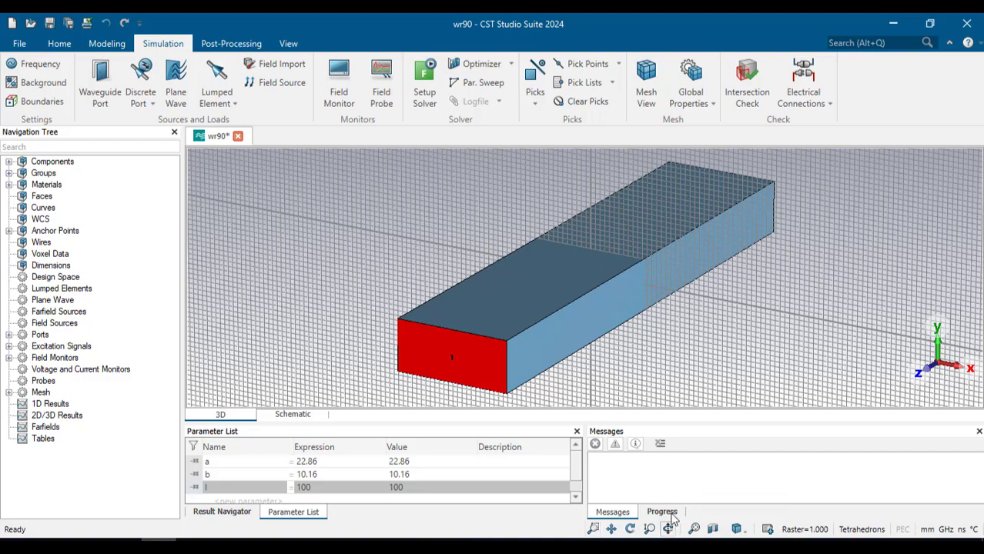
{"action": "left_click_drag", "start_coordinate": [787, 214], "coordinate": [747, 249]}
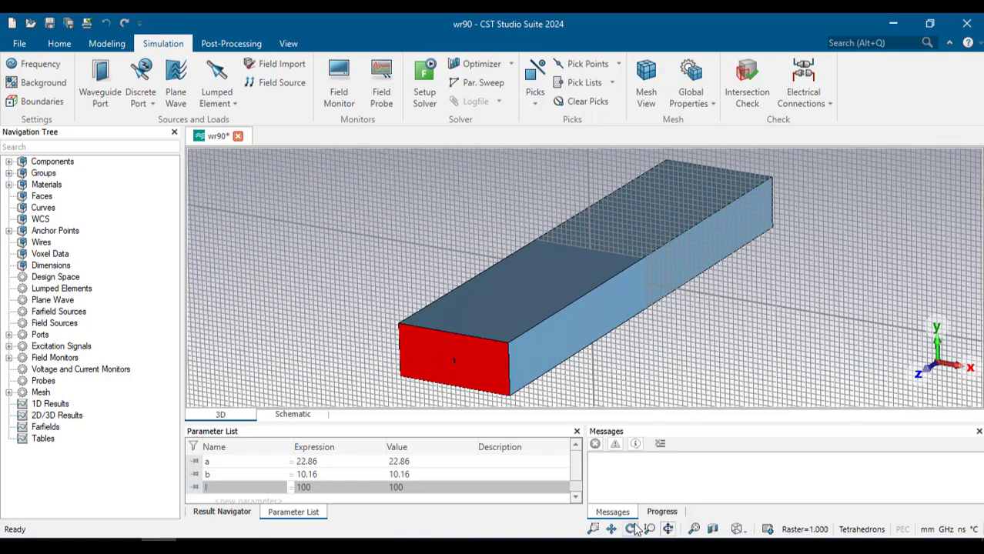
{"action": "left_click", "coordinate": [737, 530]}
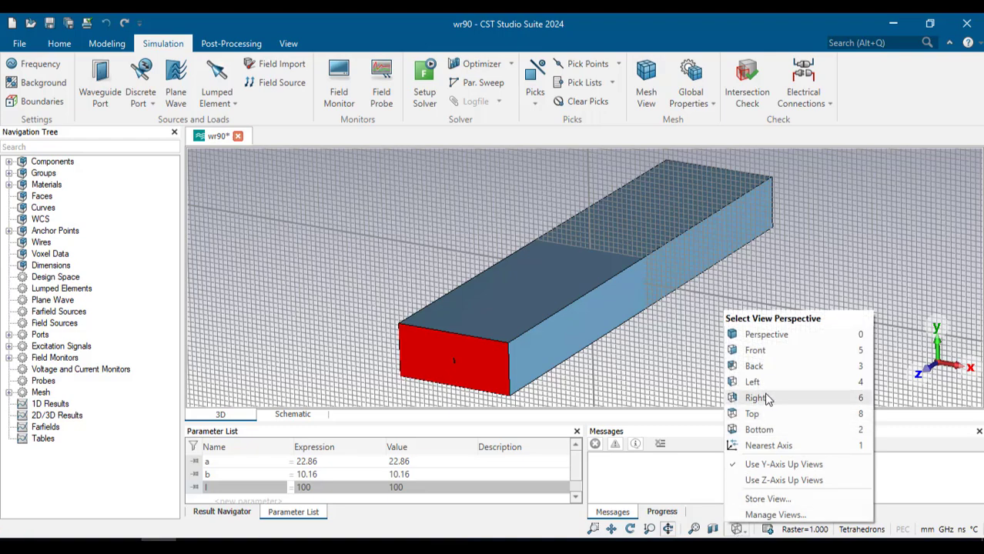
{"action": "left_click", "coordinate": [762, 367]}
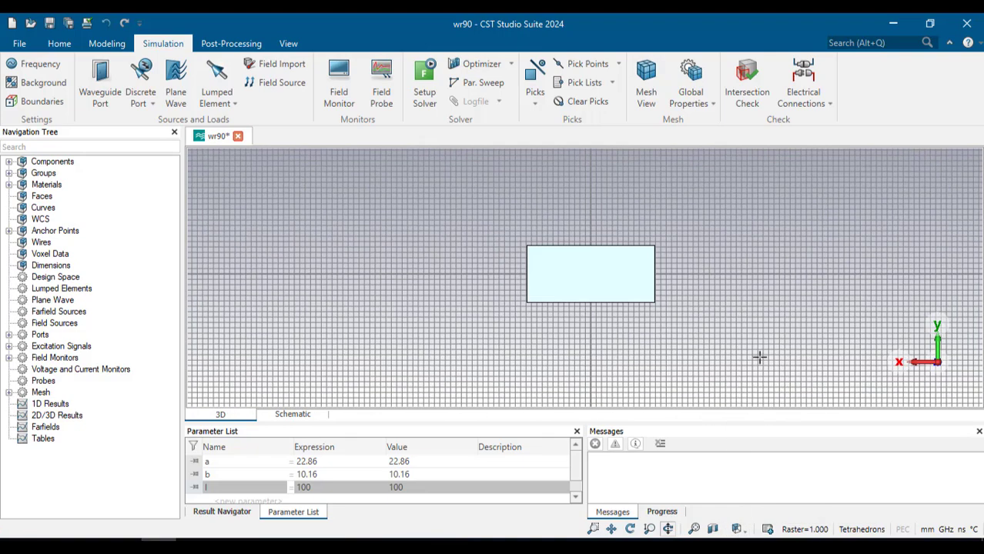
{"action": "left_click", "coordinate": [530, 79]}
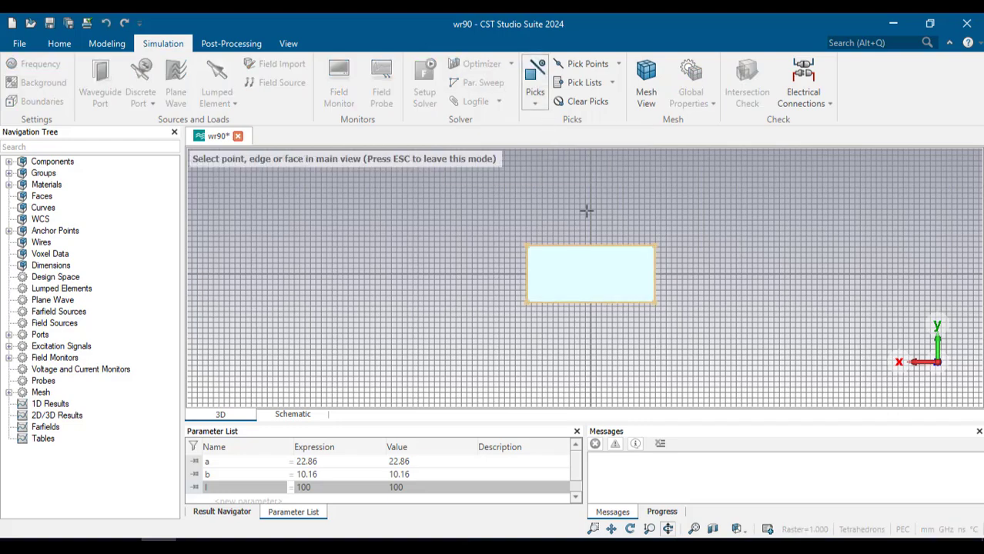
{"action": "left_click", "coordinate": [598, 279]}
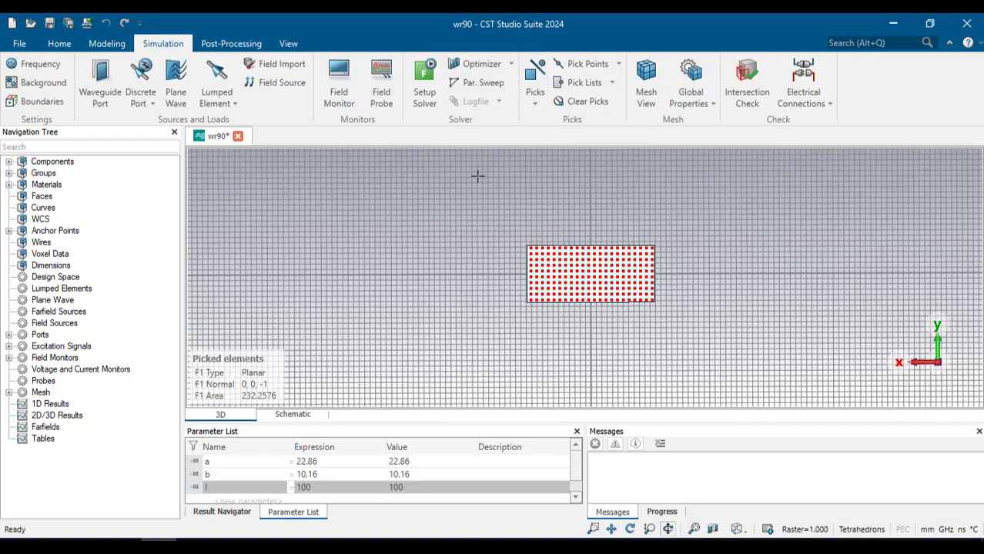
Create waveguide port 2 on the picked negative Z face with 4 modes
{"action": "left_click", "coordinate": [100, 77]}
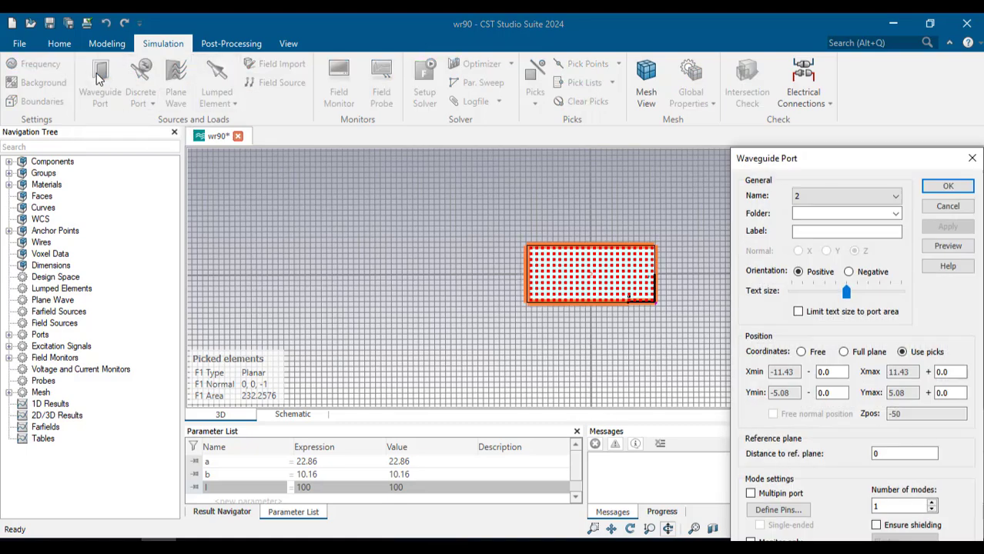
{"action": "double_click", "coordinate": [875, 505]}
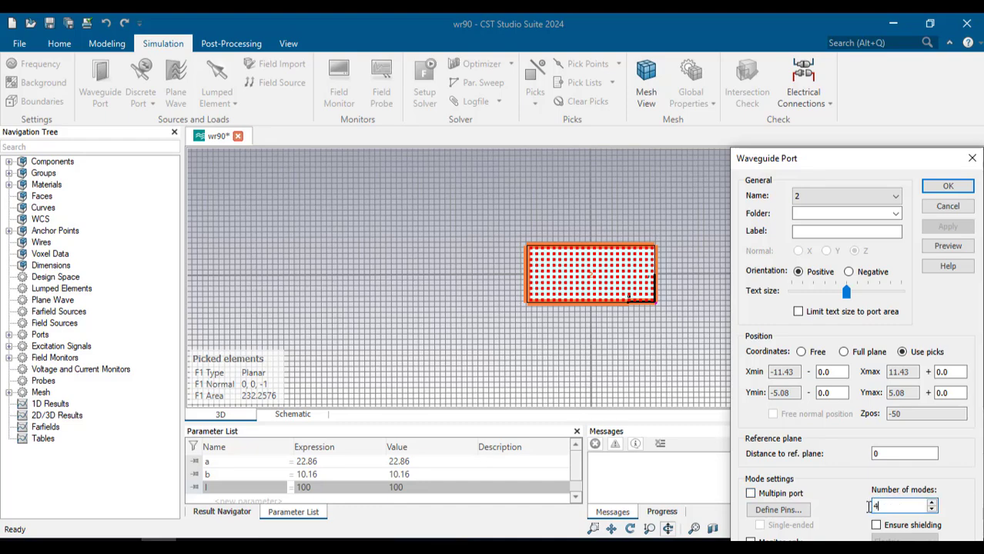
{"action": "type", "text": "4"}
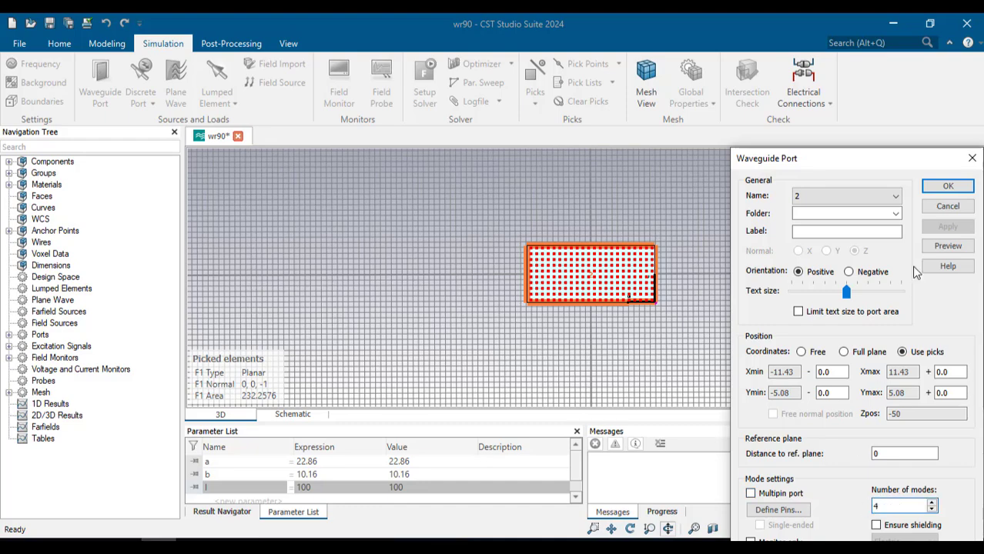
{"action": "left_click", "coordinate": [948, 187]}
Run the frequency domain solver with Port 1 as the excitation source and all of its modes excited
{"action": "left_click", "coordinate": [737, 529]}
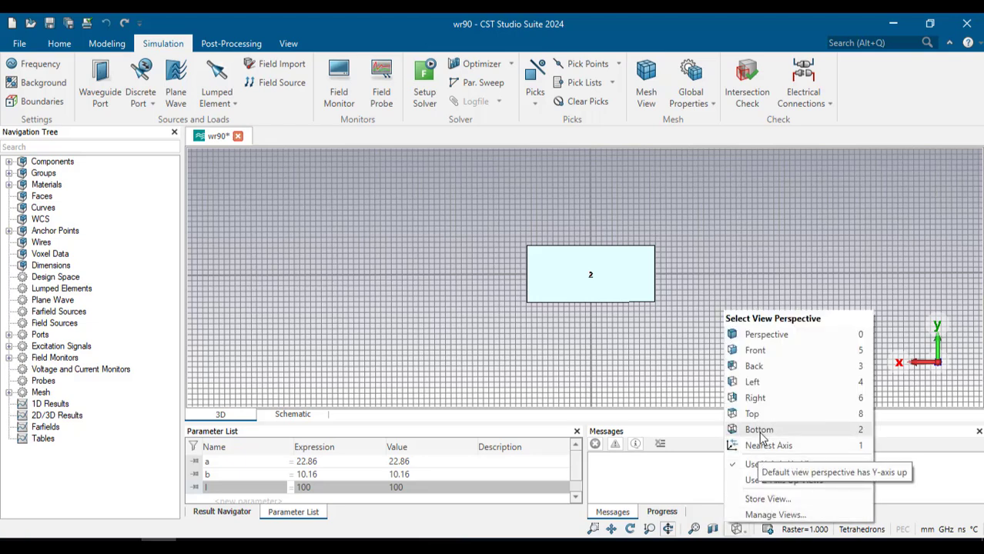
{"action": "left_click", "coordinate": [766, 336]}
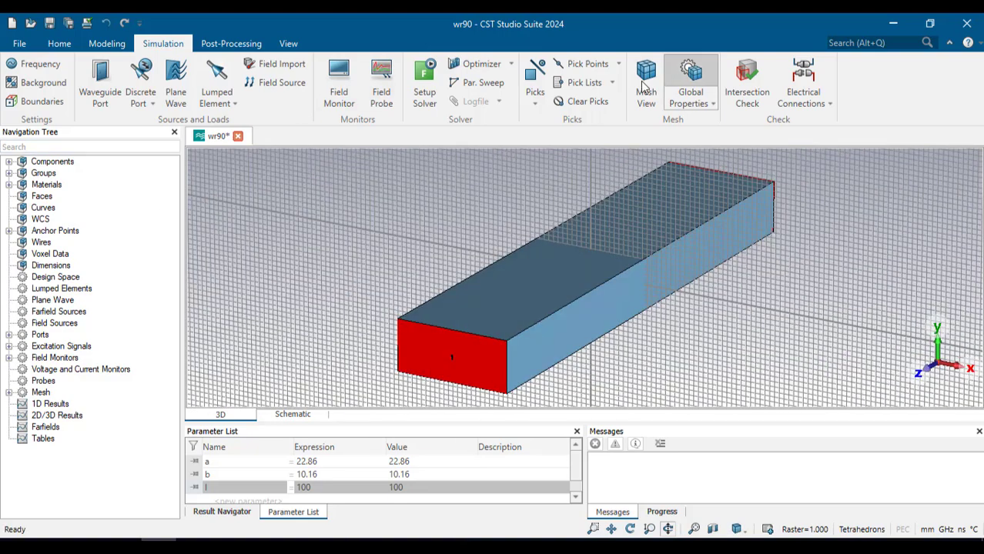
{"action": "left_click", "coordinate": [423, 78]}
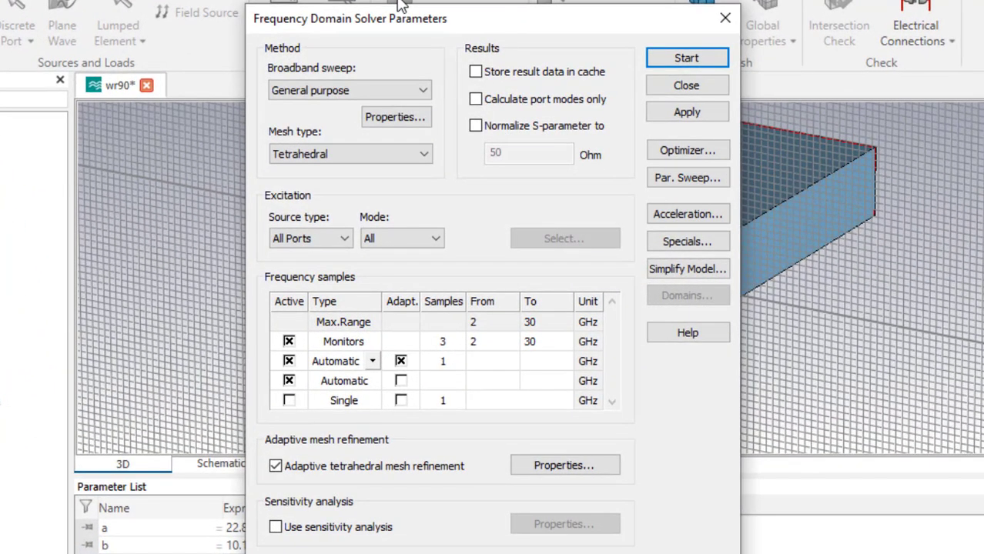
{"action": "left_click", "coordinate": [333, 240]}
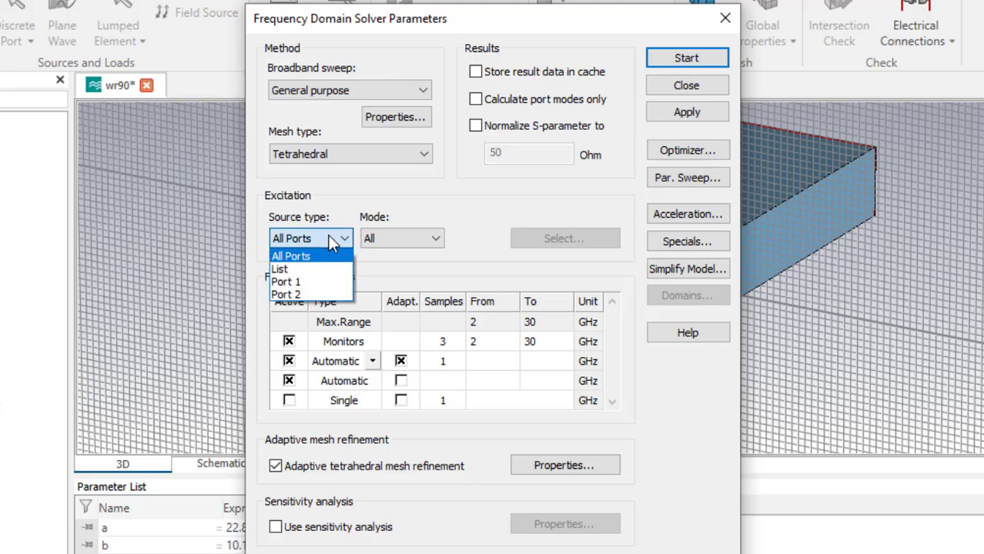
{"action": "left_click", "coordinate": [308, 281]}
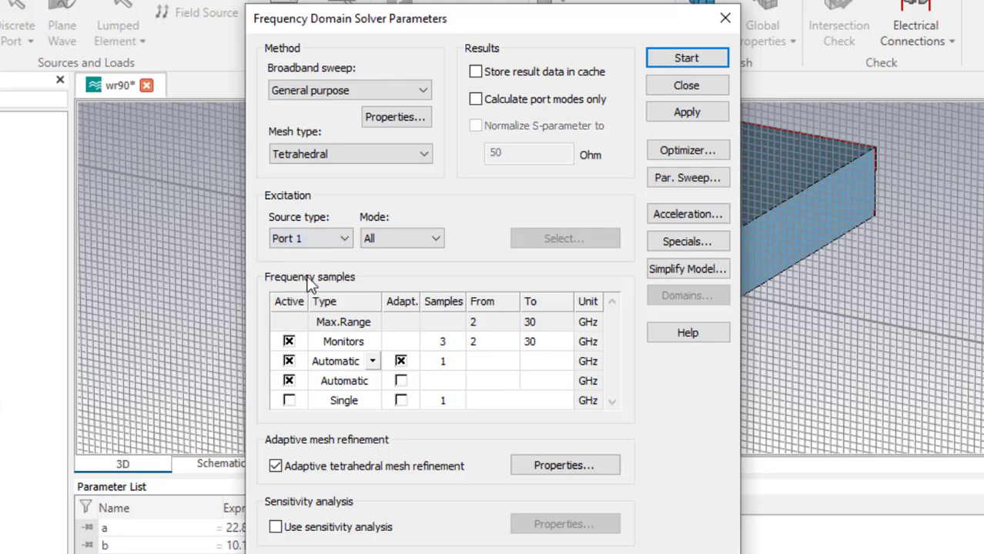
{"action": "left_click", "coordinate": [417, 238]}
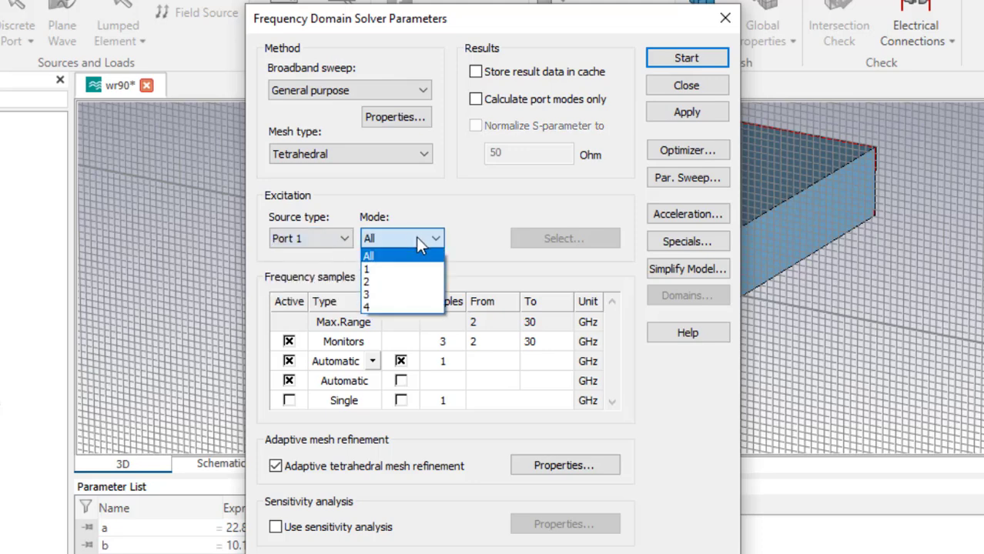
{"action": "left_click", "coordinate": [388, 257]}
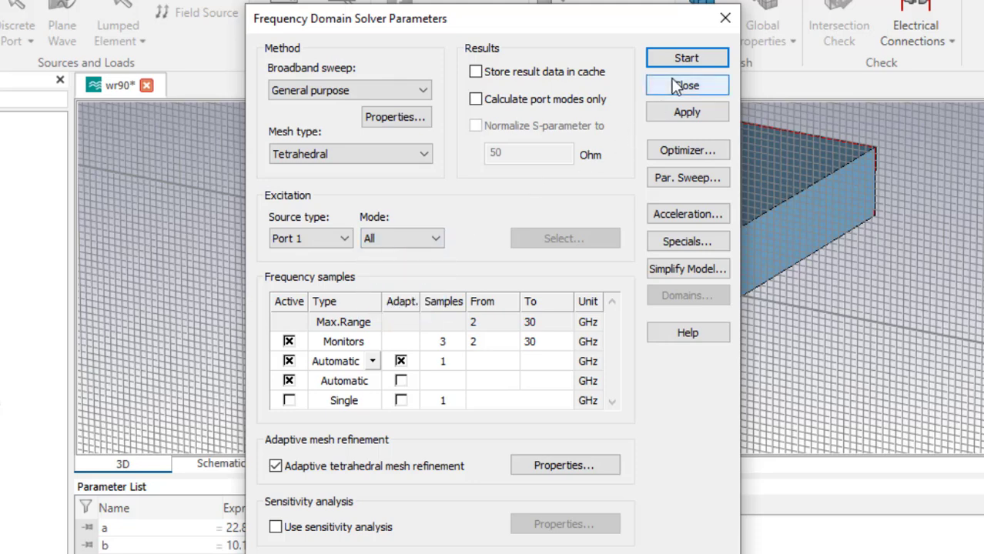
{"action": "left_click", "coordinate": [673, 57]}
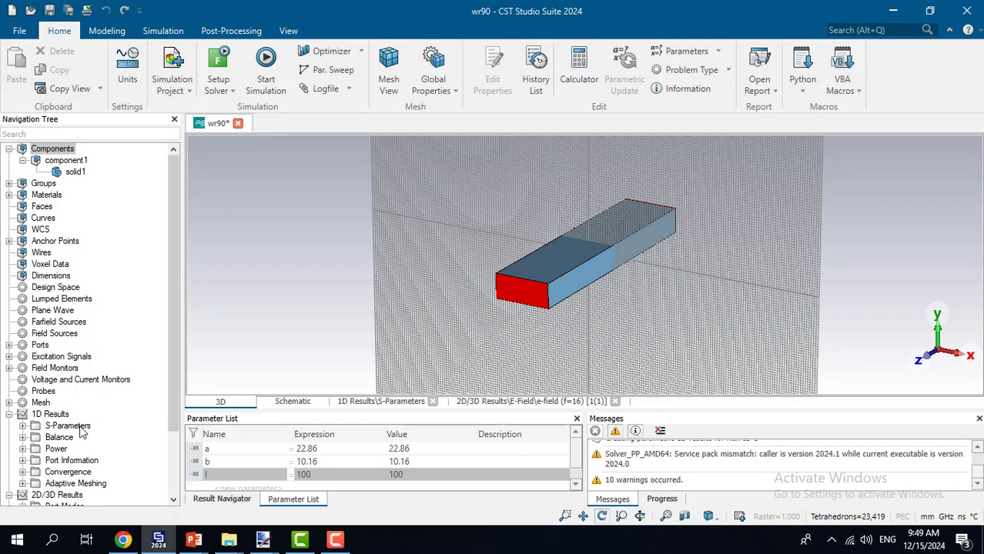
Open the S-Parameters plot from the 1D results and move all its curves to the hidden list in the curve selection
{"action": "left_click", "coordinate": [81, 429]}
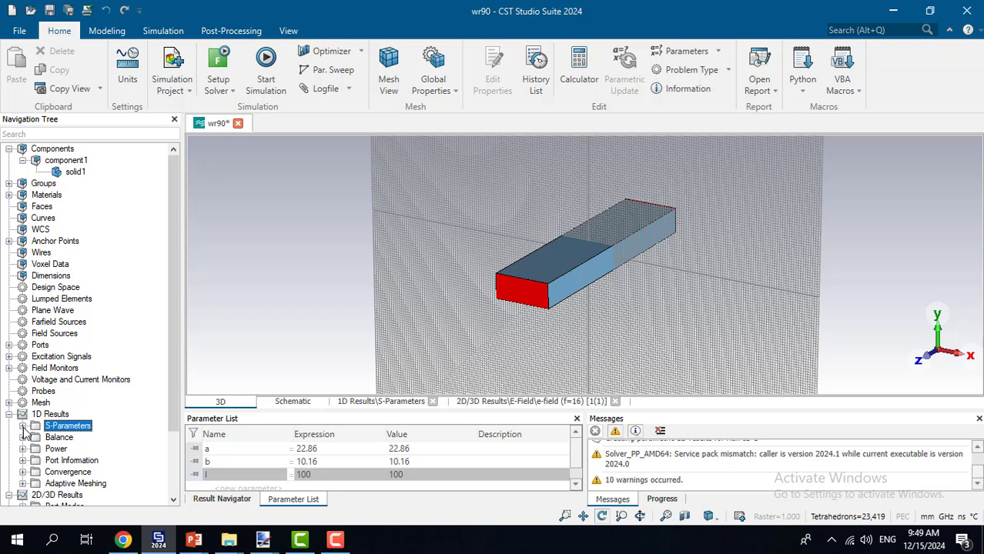
{"action": "left_click", "coordinate": [83, 428]}
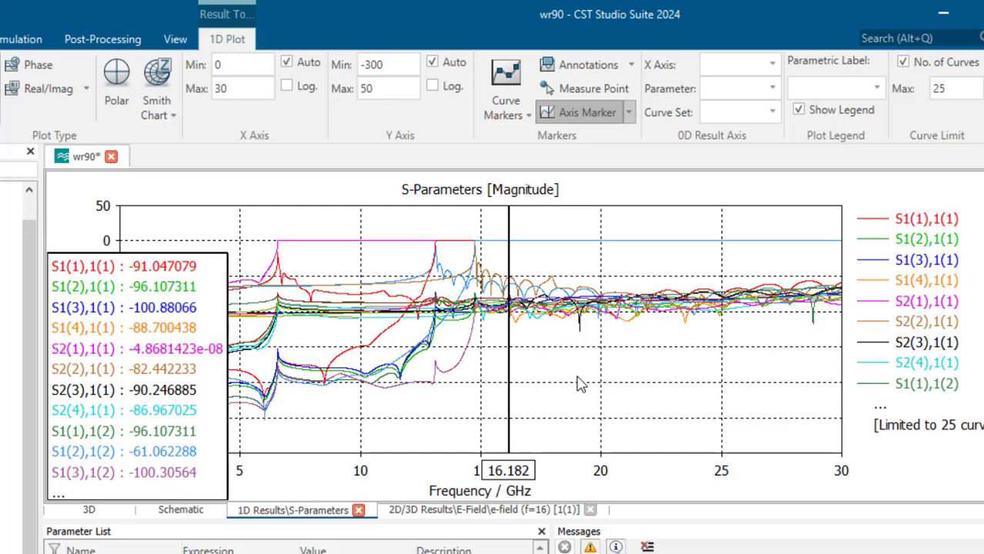
{"action": "right_click", "coordinate": [576, 374]}
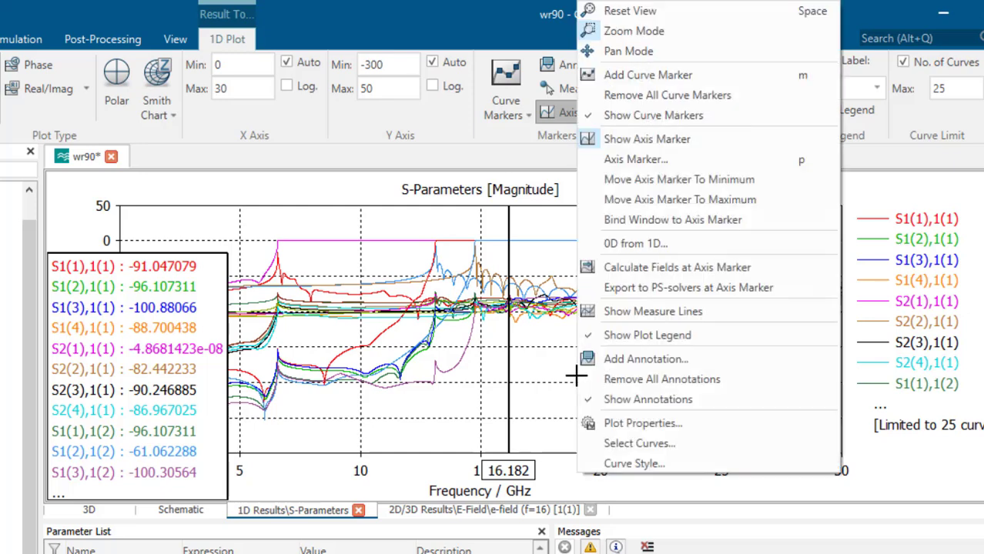
{"action": "left_click", "coordinate": [640, 444]}
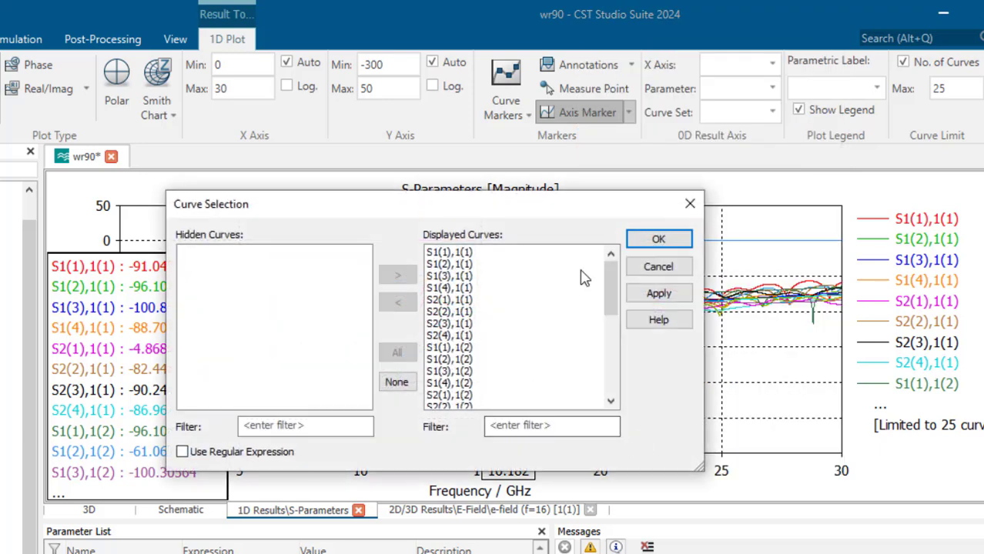
{"action": "left_click", "coordinate": [396, 382]}
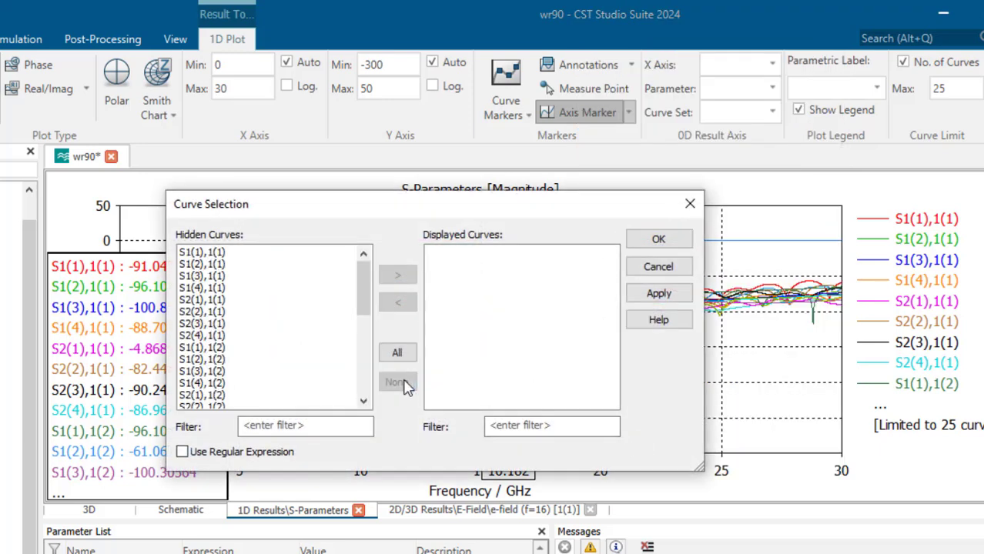
Add the transmission curves S2(1),1(1) and S2(2),1(2) to the displayed curves
{"action": "double_click", "coordinate": [225, 300]}
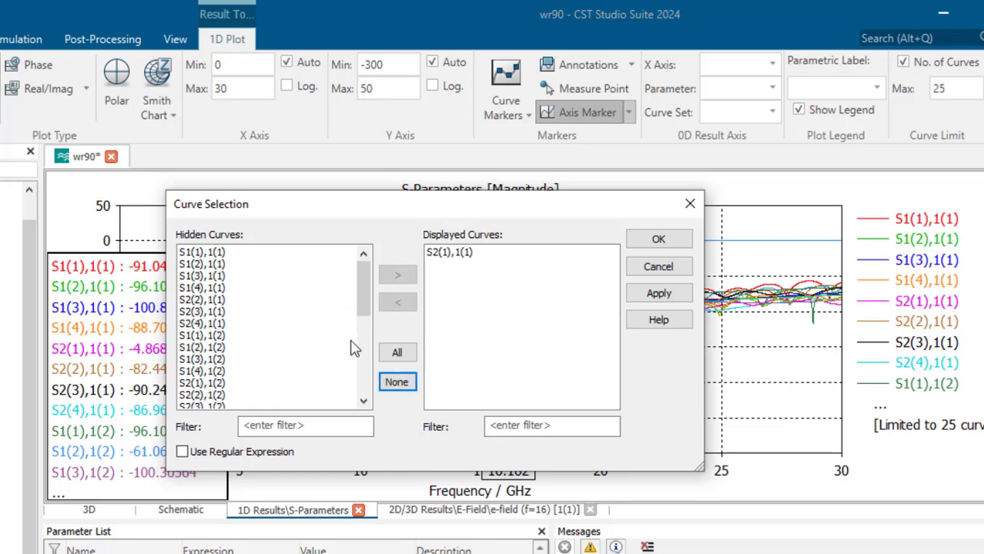
{"action": "left_click", "coordinate": [363, 401]}
{"action": "left_click", "coordinate": [362, 401]}
{"action": "left_click", "coordinate": [363, 401]}
{"action": "left_click", "coordinate": [362, 401]}
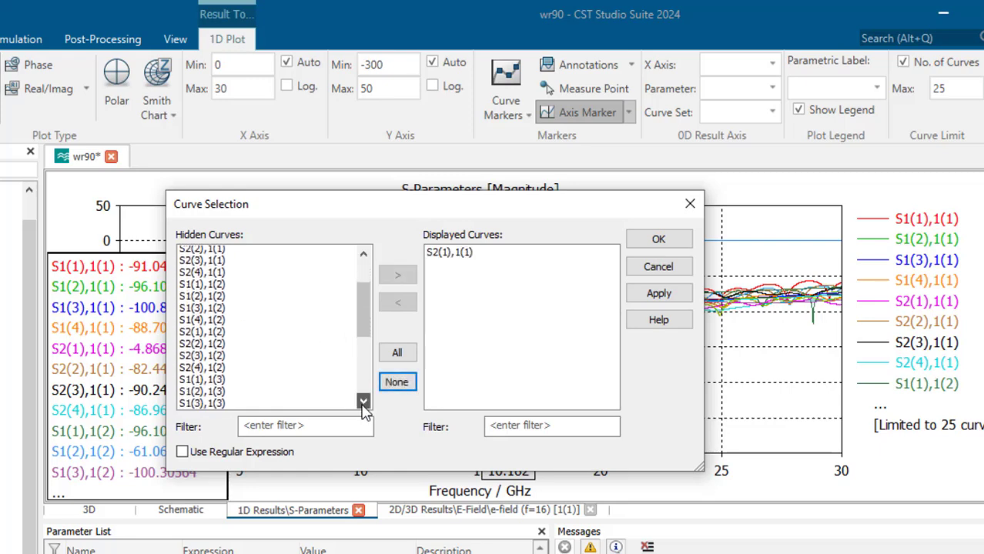
{"action": "left_click", "coordinate": [363, 401]}
{"action": "left_click", "coordinate": [363, 401]}
{"action": "left_click", "coordinate": [363, 401]}
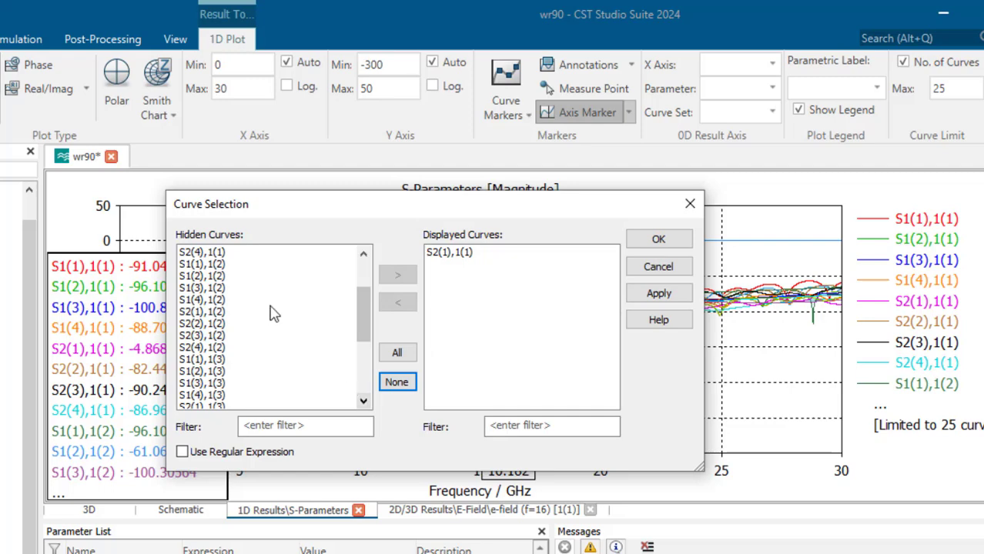
{"action": "double_click", "coordinate": [217, 326]}
Add the transmission curves S2(3),1(3) and S2(4),1(4) to the displayed curves and apply the selection to the plot
{"action": "left_click", "coordinate": [364, 403]}
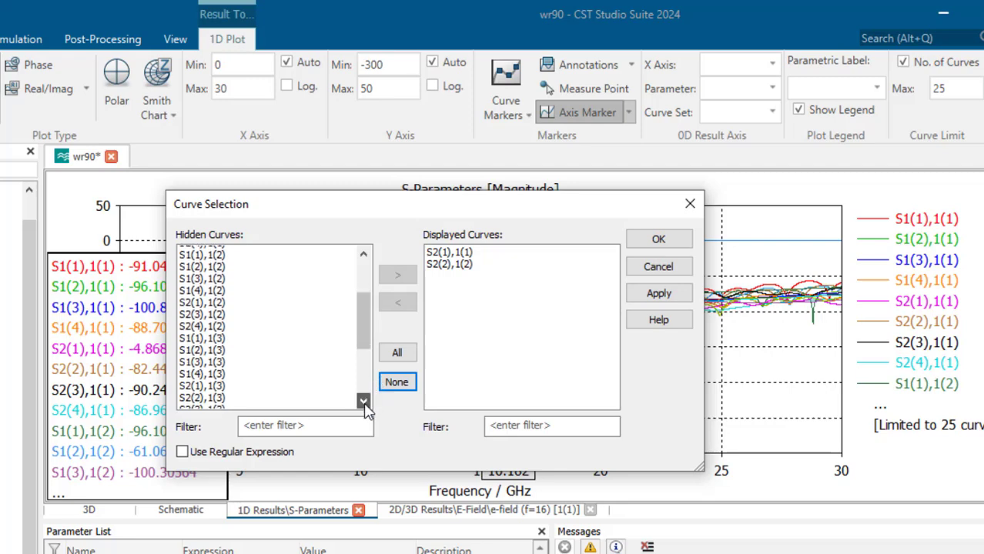
{"action": "left_click", "coordinate": [364, 402]}
{"action": "left_click", "coordinate": [364, 403]}
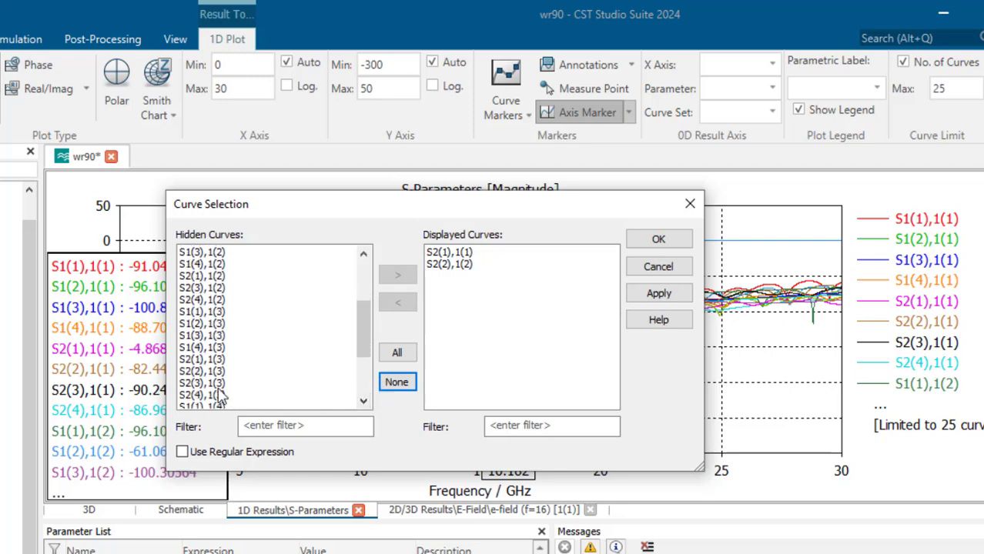
{"action": "double_click", "coordinate": [221, 383]}
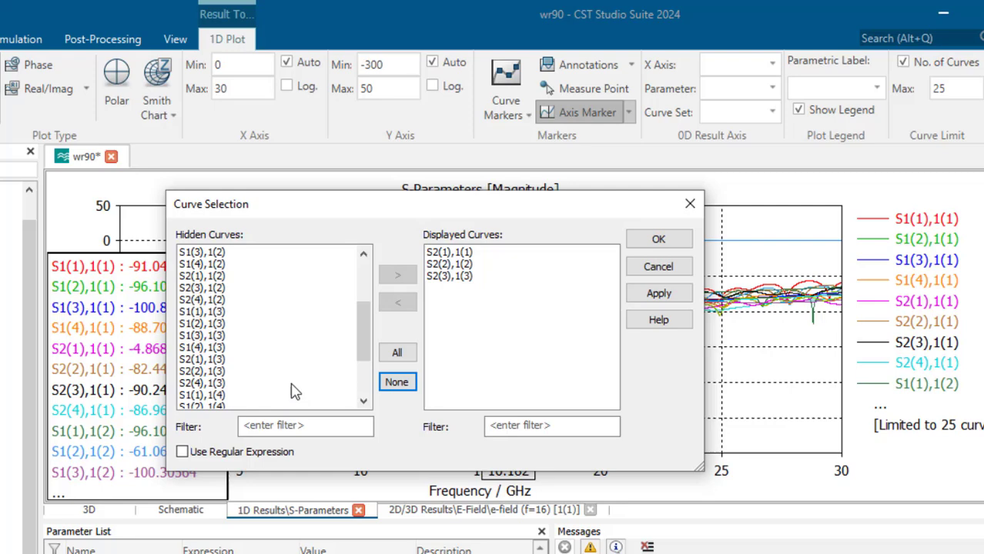
{"action": "left_click", "coordinate": [363, 402]}
{"action": "left_click", "coordinate": [364, 402]}
{"action": "left_click", "coordinate": [363, 402]}
{"action": "left_click", "coordinate": [363, 402]}
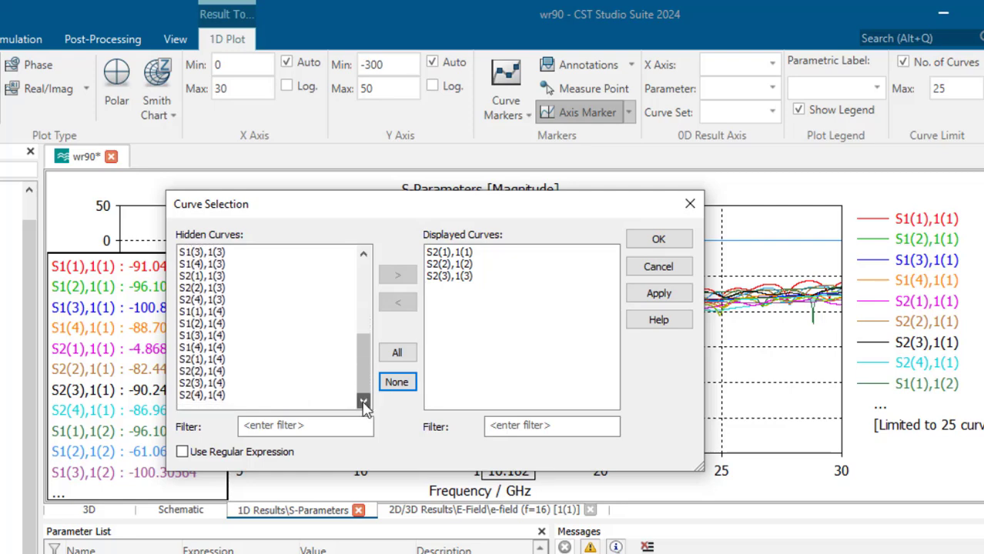
{"action": "double_click", "coordinate": [225, 402]}
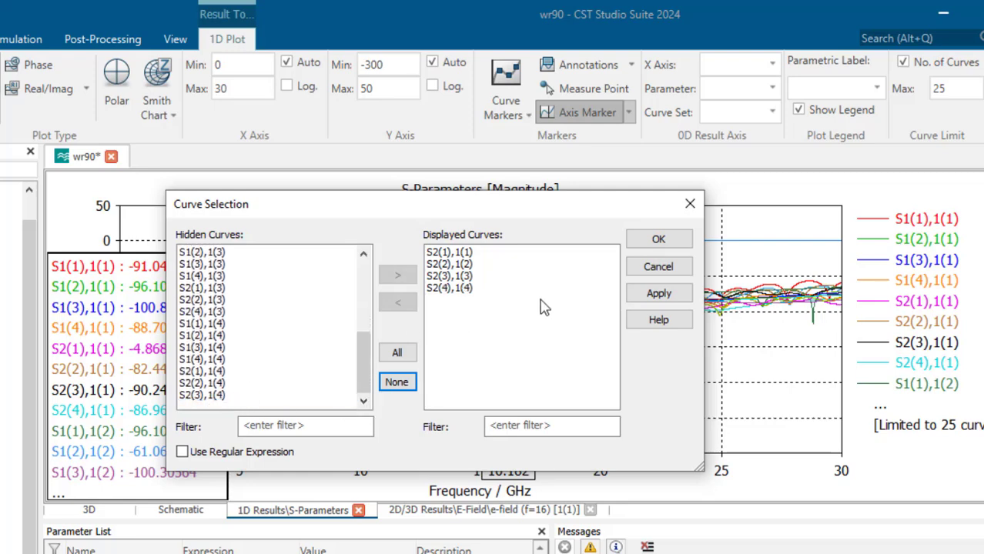
{"action": "left_click", "coordinate": [650, 298]}
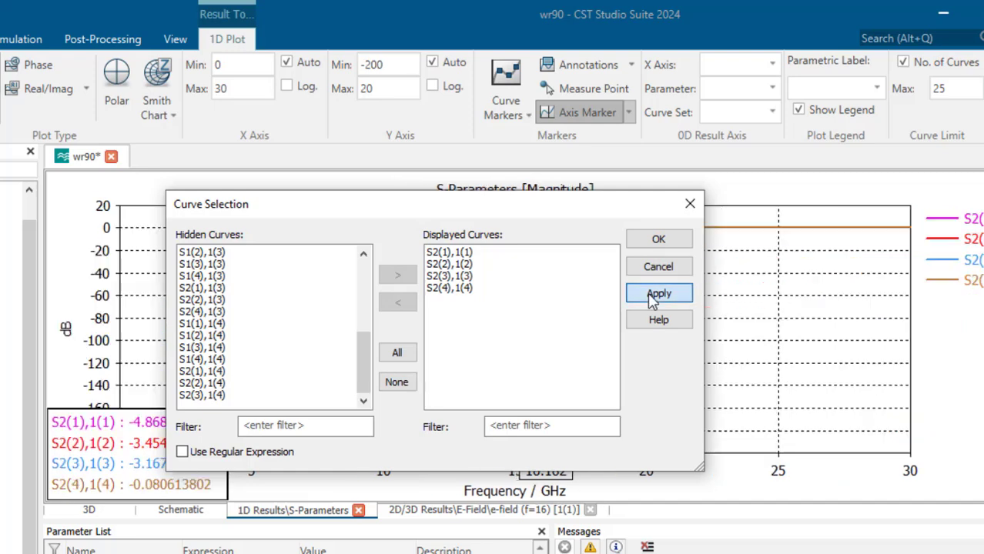
{"action": "left_click", "coordinate": [659, 241]}
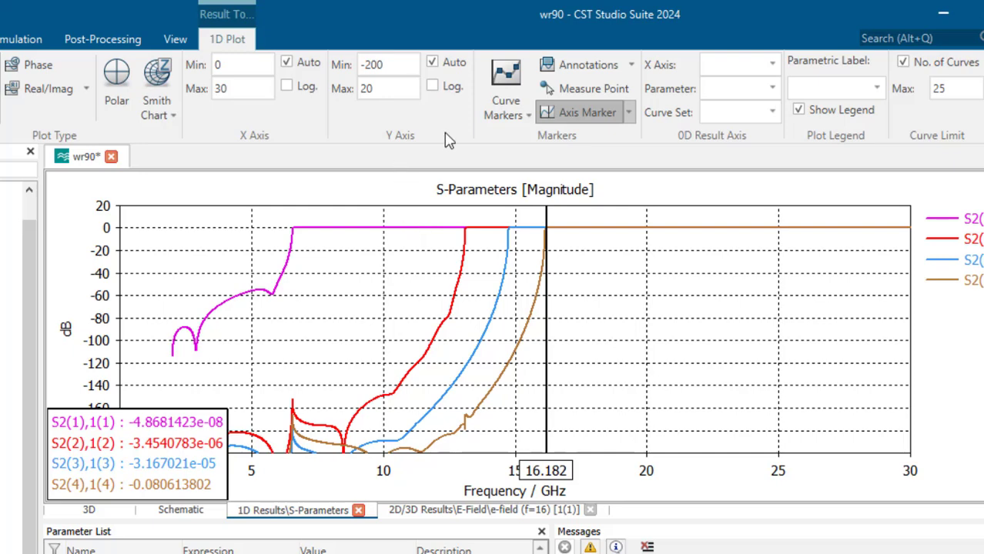
Measure the cutoff frequencies of the S2(1),1(1), S2(3),1(3) and S2(4),1(4) curves with the axis marker
{"action": "left_click", "coordinate": [613, 112]}
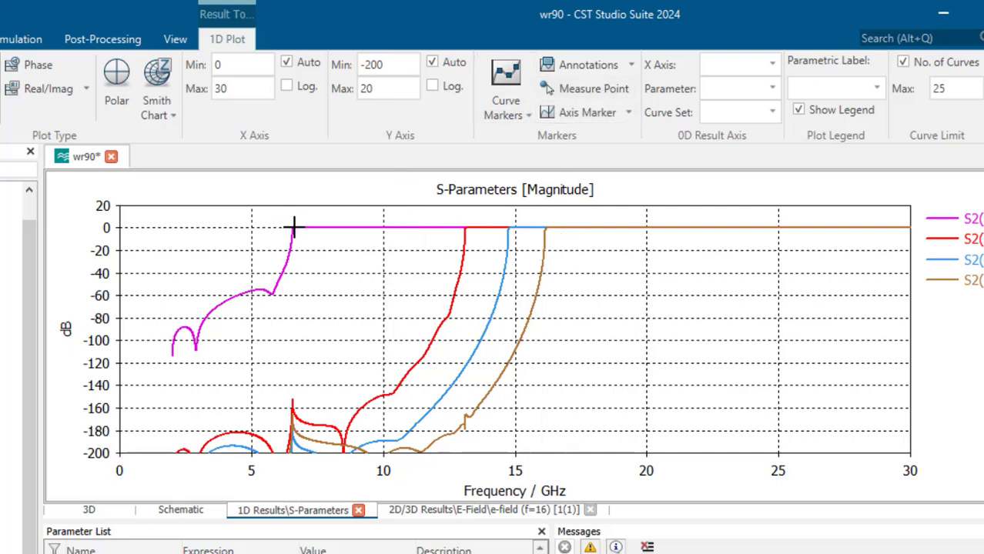
{"action": "left_click", "coordinate": [588, 113]}
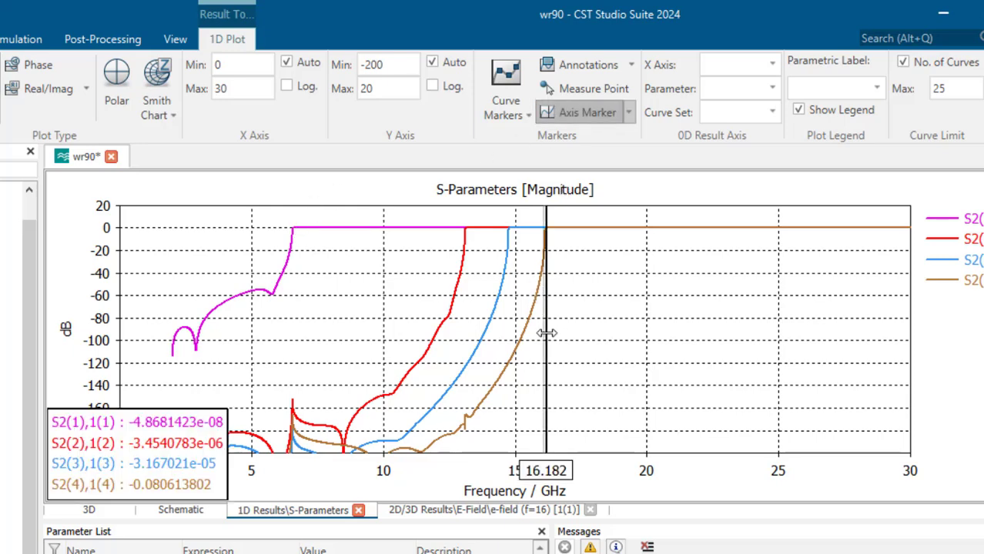
{"action": "left_click_drag", "start_coordinate": [544, 333], "coordinate": [293, 332]}
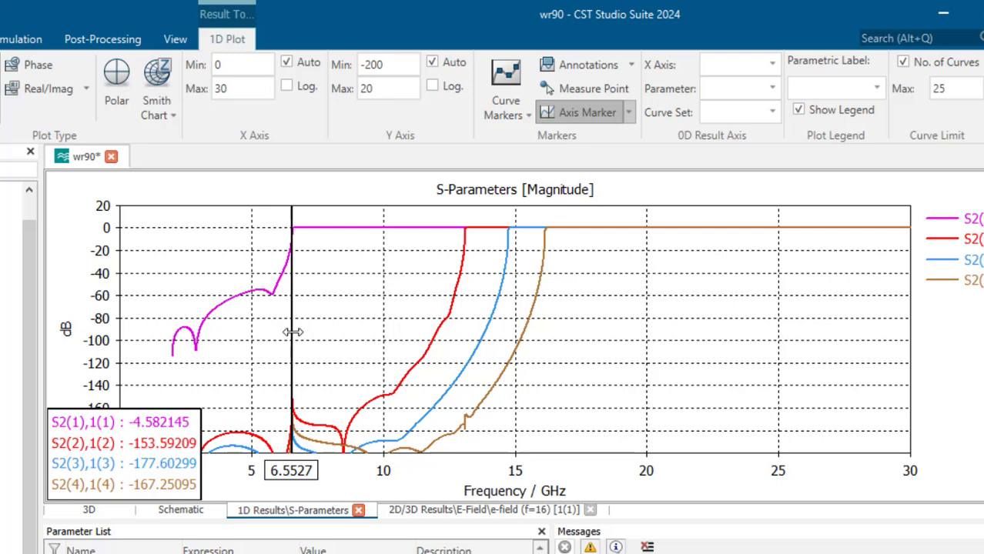
{"action": "left_click", "coordinate": [508, 327]}
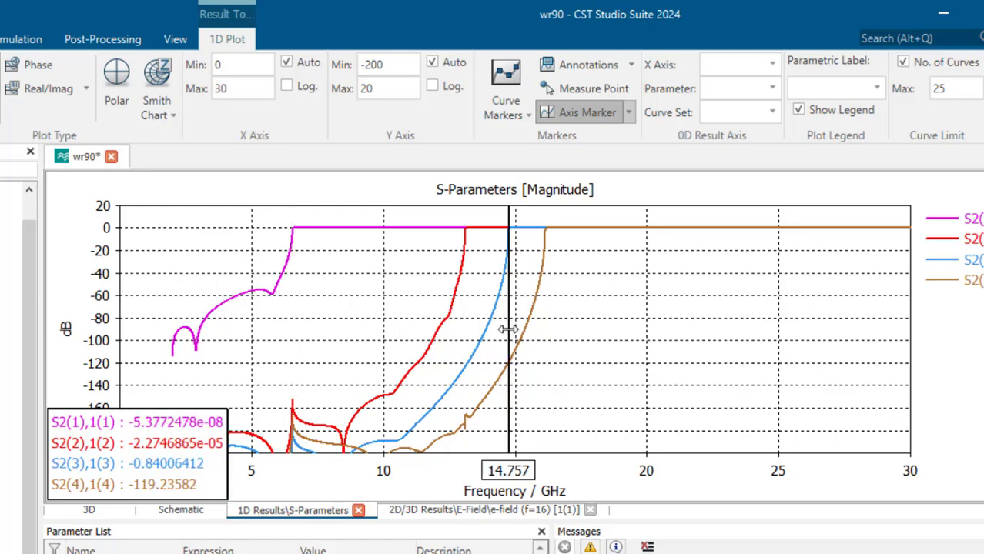
{"action": "left_click_drag", "start_coordinate": [508, 329], "coordinate": [545, 328]}
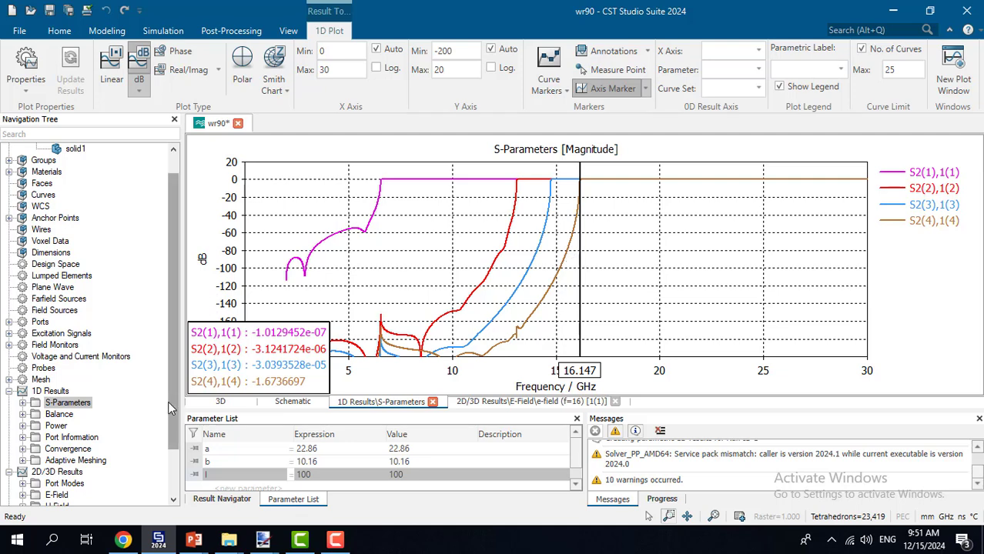
Display the E-field result for port 1 mode 1 at 2 GHz, e-field (f=2) [1(1)]
{"action": "left_click_drag", "start_coordinate": [168, 401], "coordinate": [169, 437]}
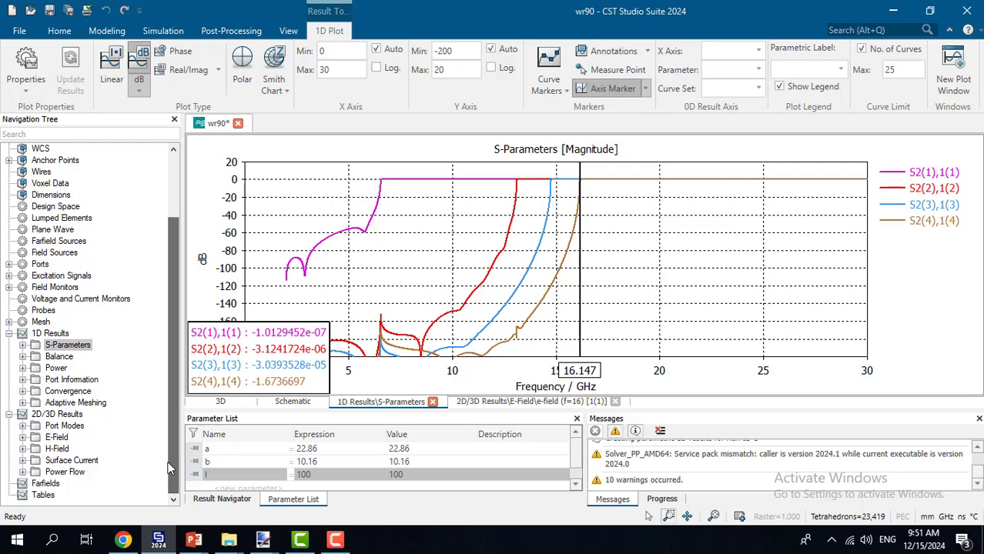
{"action": "left_click", "coordinate": [52, 437]}
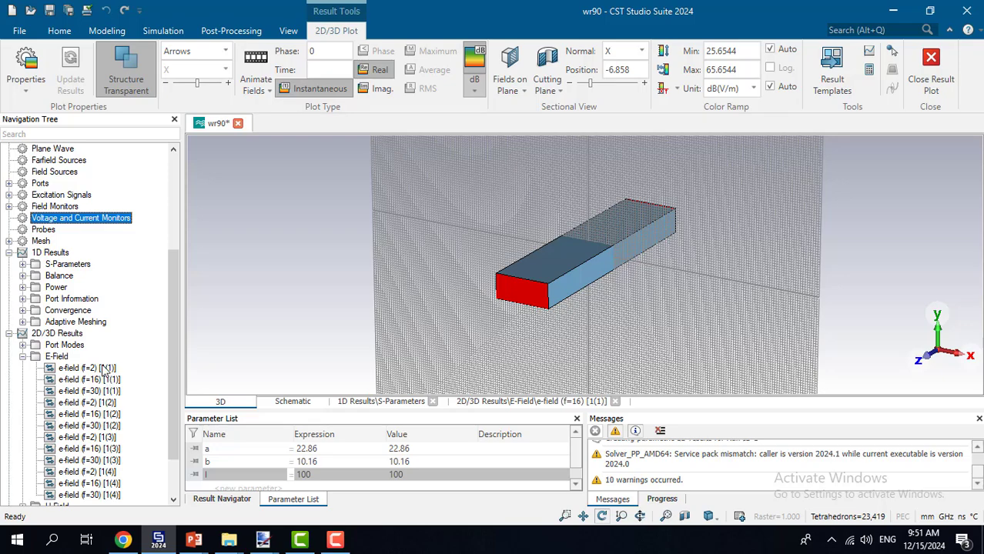
{"action": "left_click", "coordinate": [98, 367]}
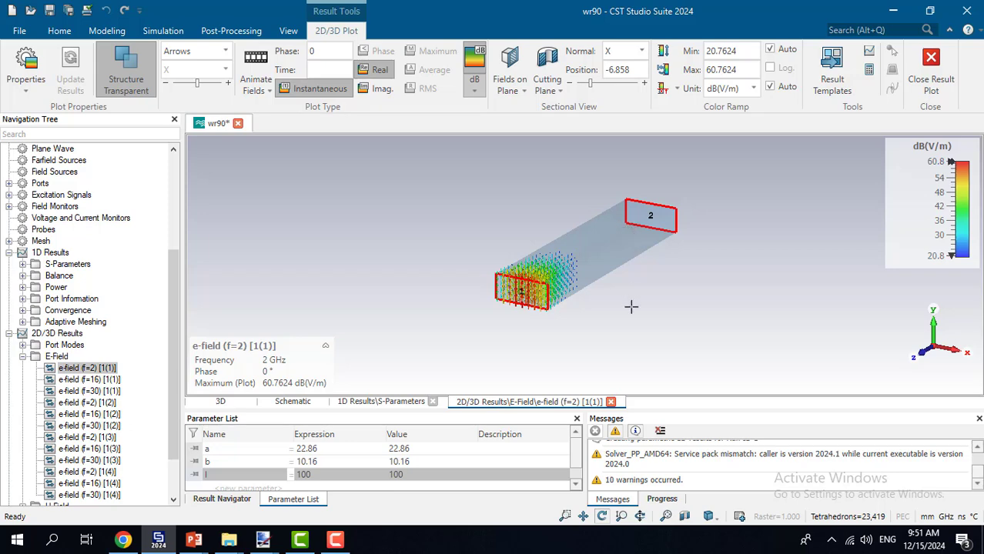
{"action": "left_click", "coordinate": [662, 499]}
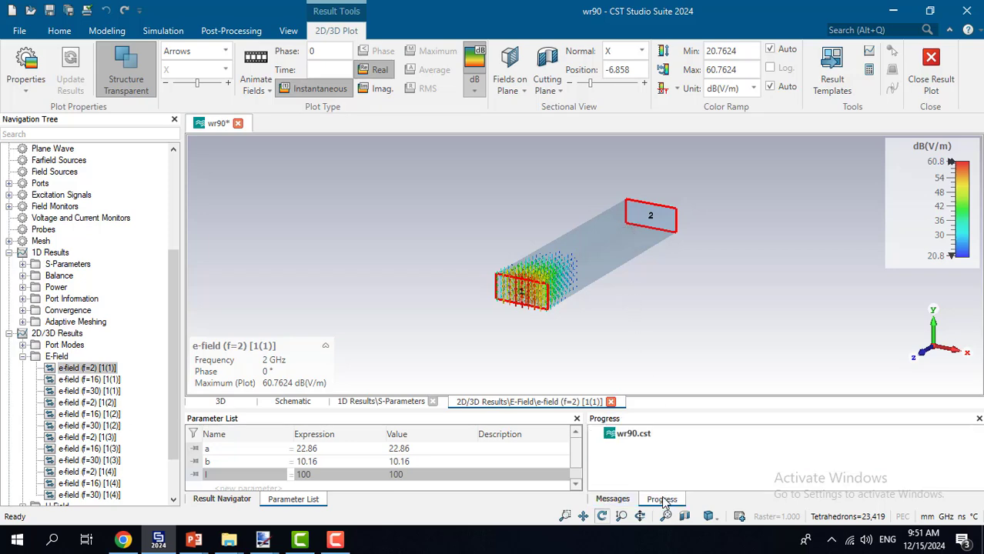
Show the waveguide from the top and set the sectional view's normal to Y
{"action": "left_click", "coordinate": [709, 516]}
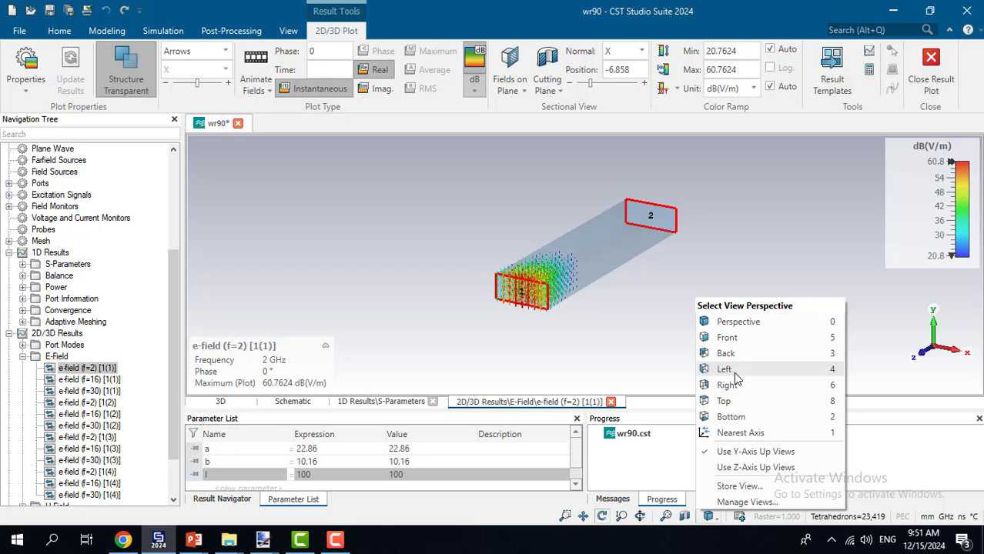
{"action": "left_click", "coordinate": [732, 401]}
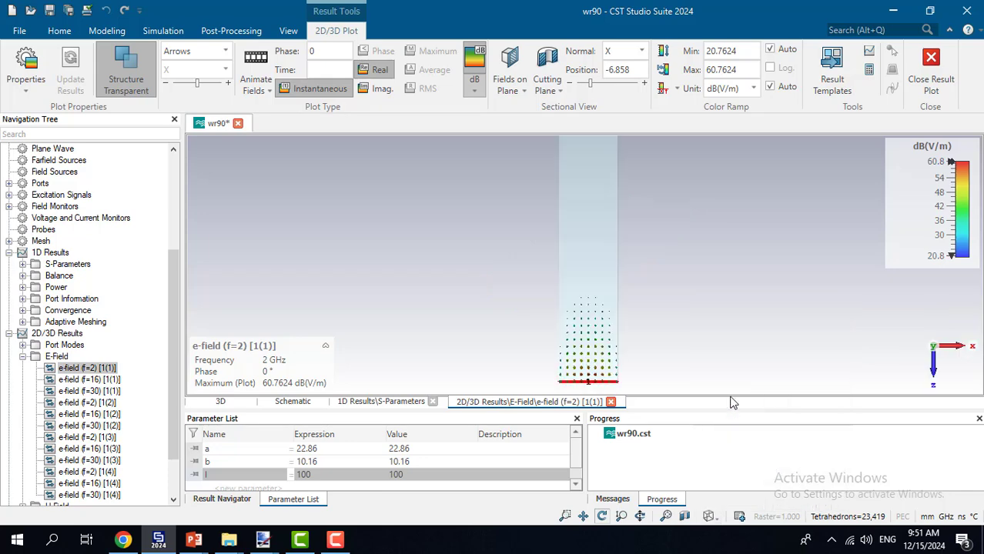
{"action": "left_click", "coordinate": [641, 50]}
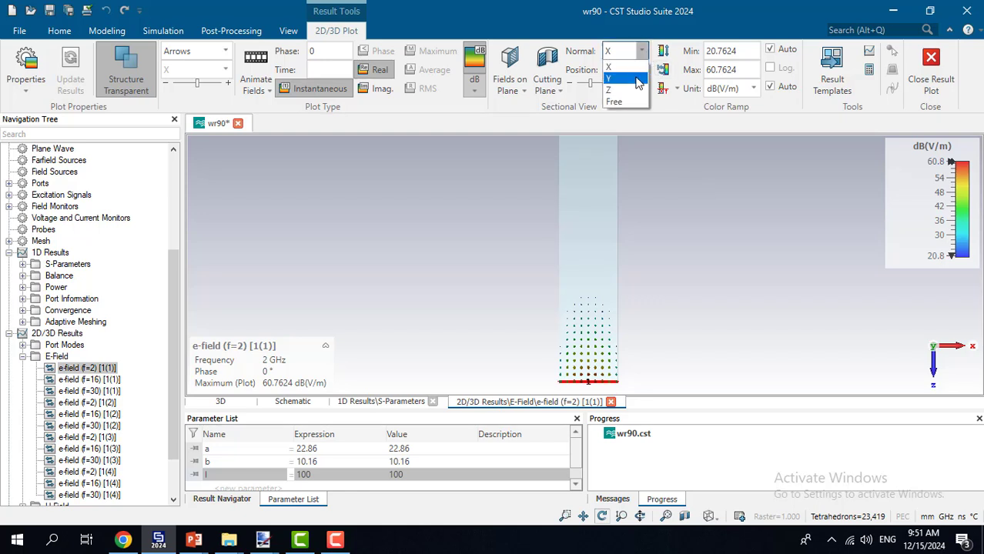
{"action": "left_click", "coordinate": [637, 80]}
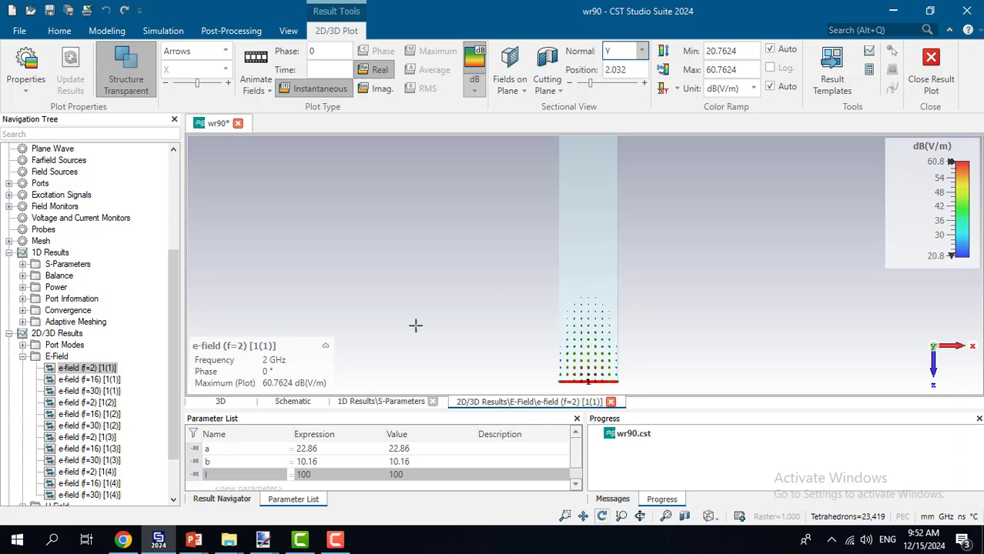
Examine in top view the E-fields of port 1 mode 1 at 16 and 30 GHz and mode 2 at 2, 16 and 30 GHz
{"action": "left_click", "coordinate": [81, 380]}
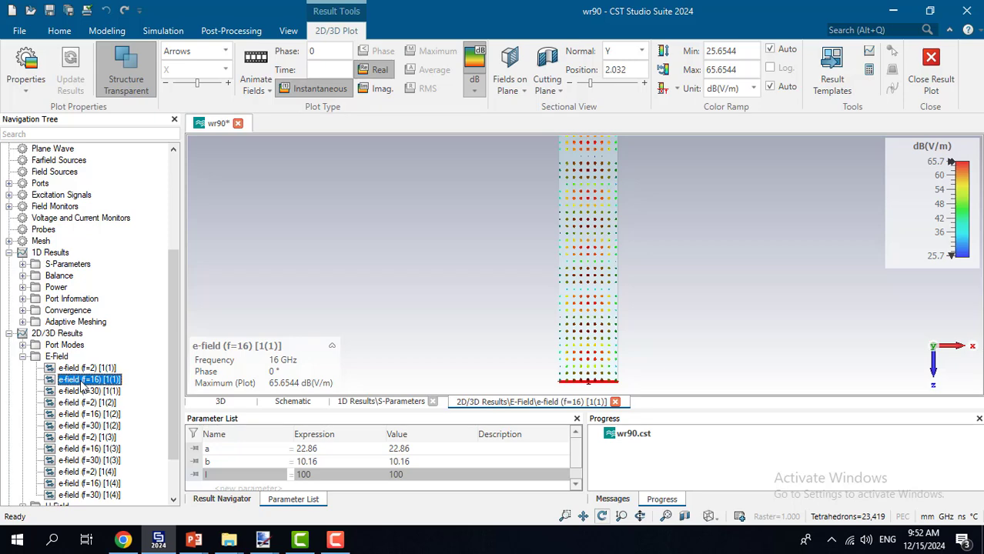
{"action": "left_click", "coordinate": [80, 392]}
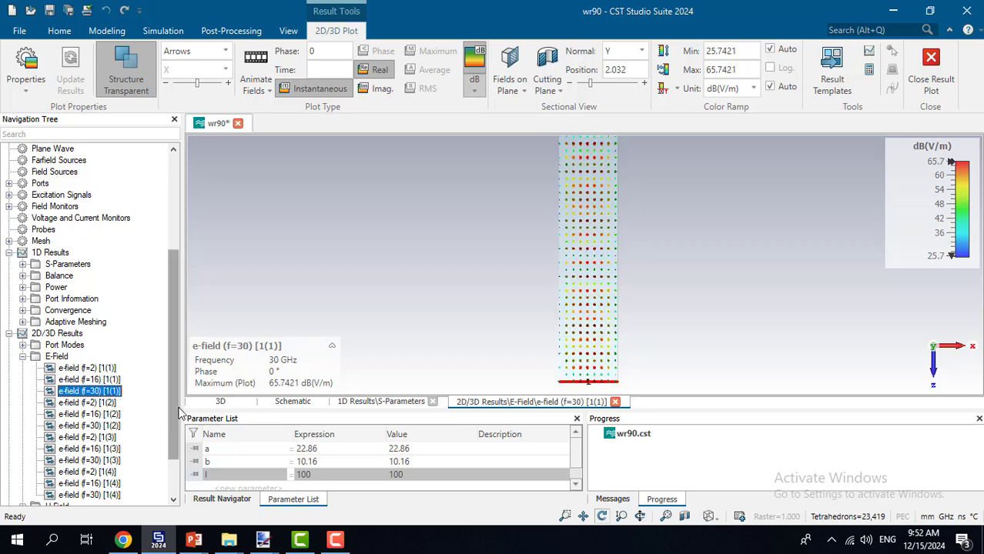
{"action": "left_click_drag", "start_coordinate": [176, 409], "coordinate": [176, 453]}
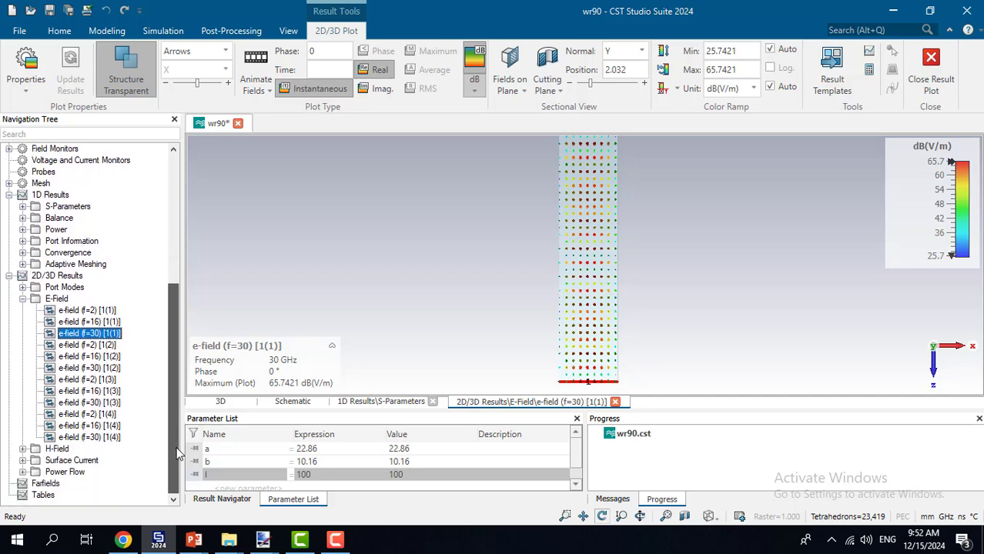
{"action": "left_click", "coordinate": [109, 346]}
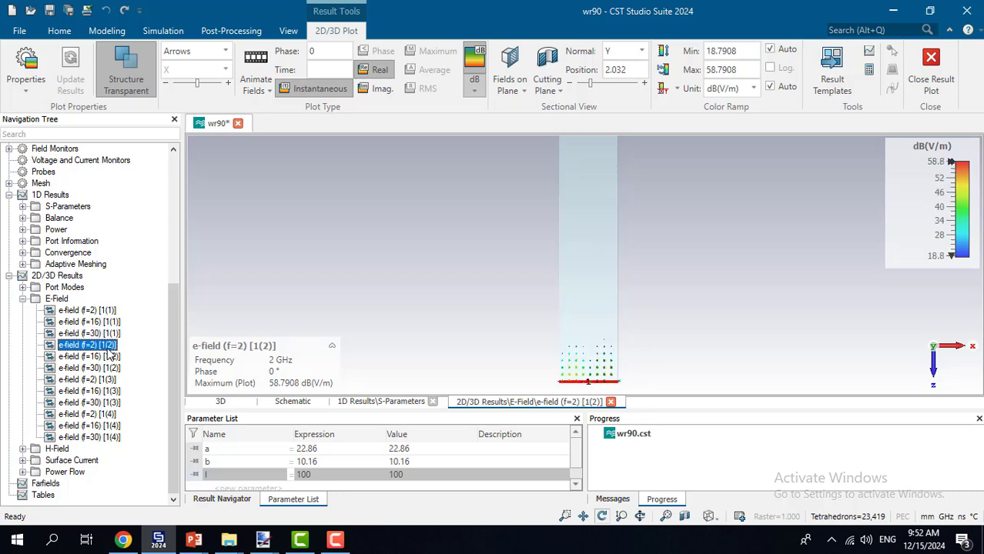
{"action": "left_click", "coordinate": [112, 357]}
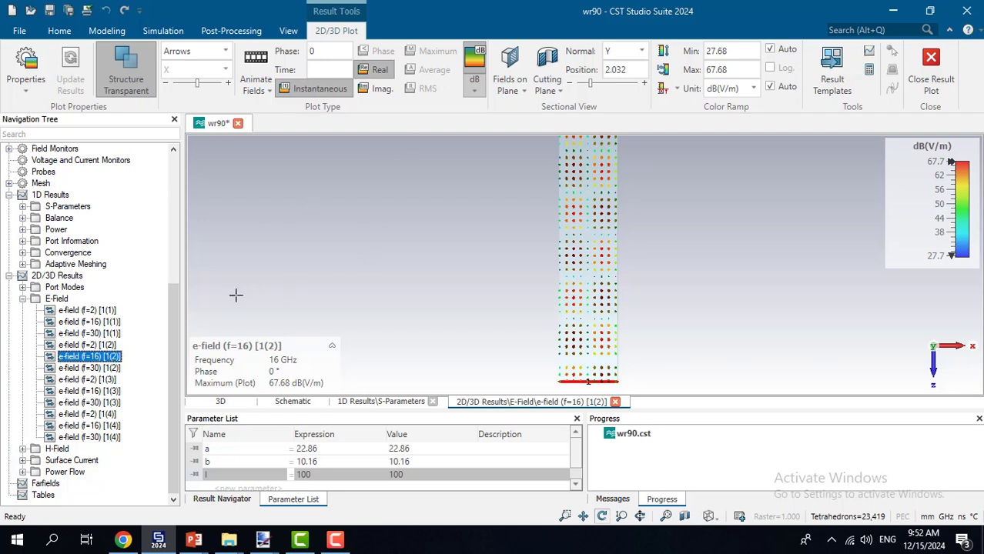
{"action": "left_click", "coordinate": [96, 369]}
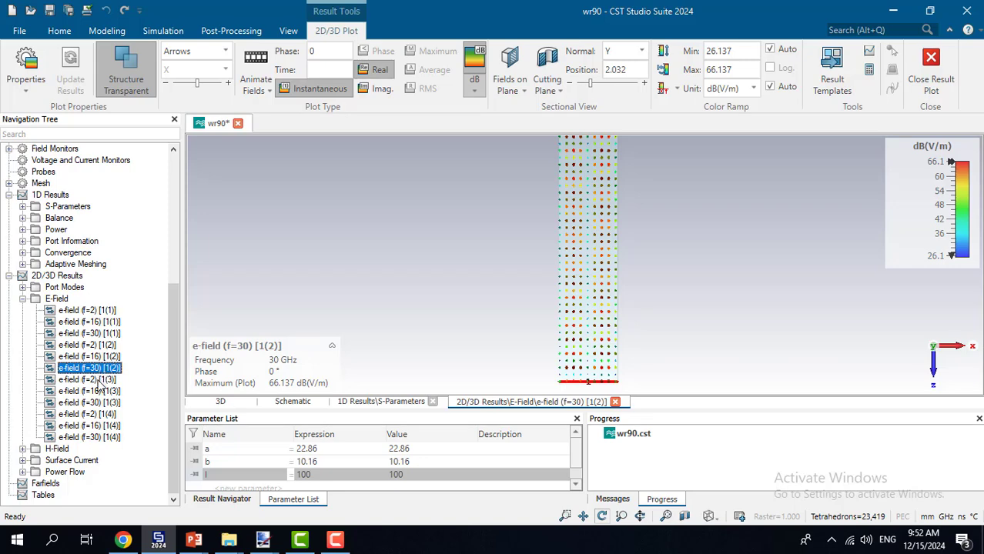
Examine in top view the E-fields of port 1 modes 3 and 4 at 2, 16 and 30 GHz
{"action": "left_click", "coordinate": [97, 381]}
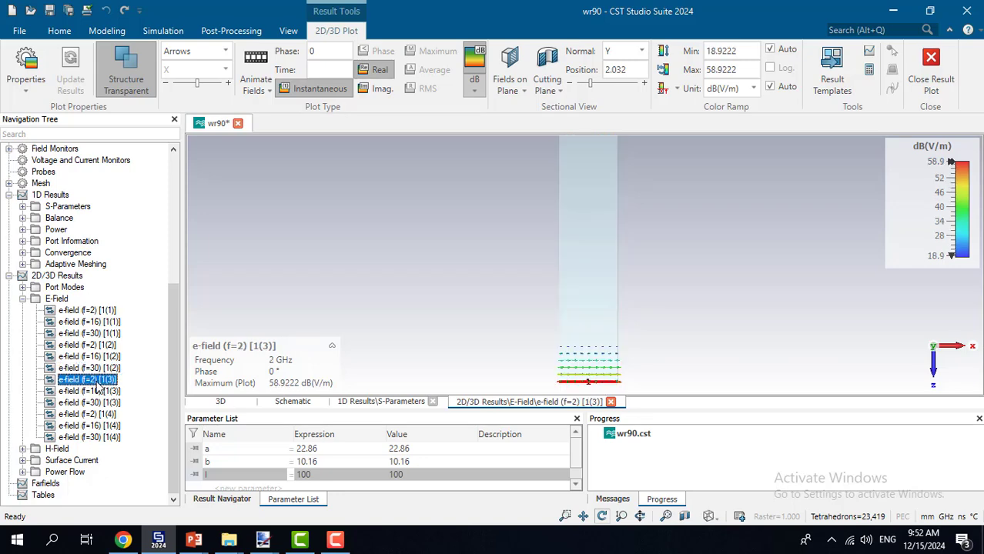
{"action": "left_click", "coordinate": [98, 392]}
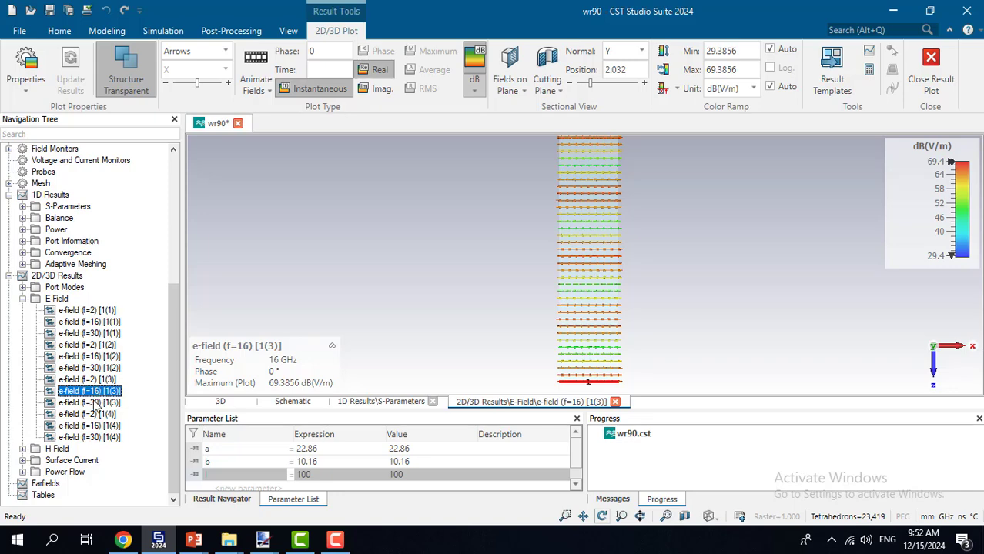
{"action": "left_click", "coordinate": [95, 405]}
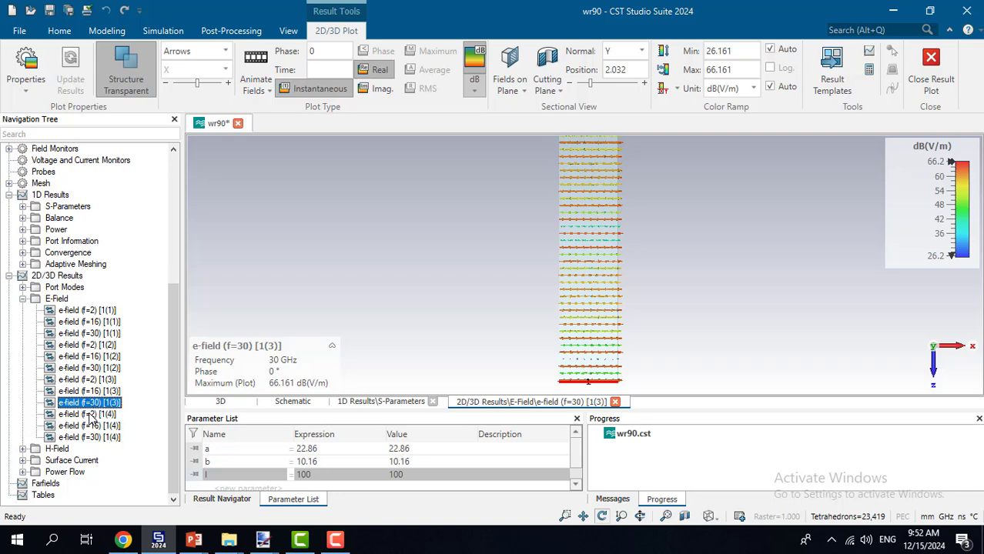
{"action": "left_click", "coordinate": [91, 416]}
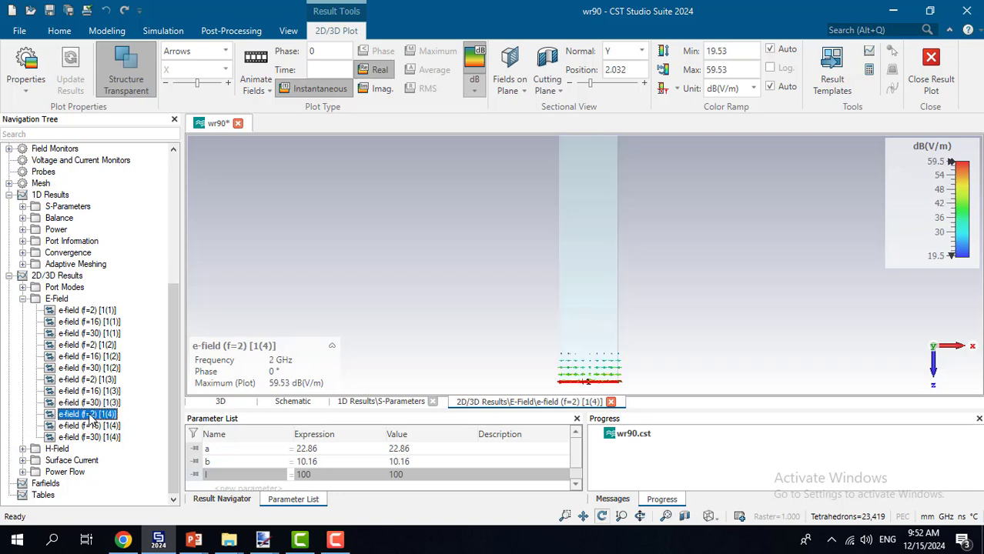
{"action": "left_click", "coordinate": [90, 426]}
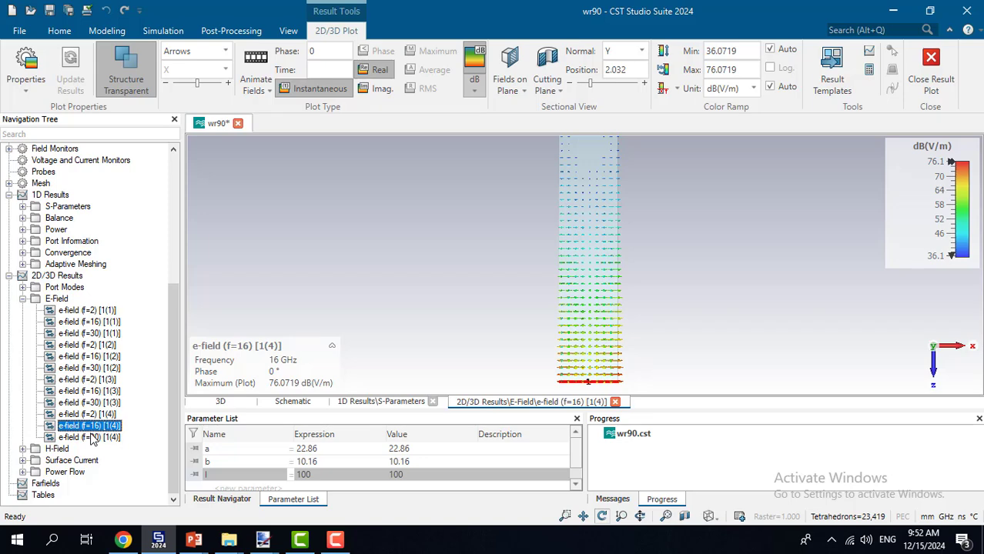
{"action": "left_click", "coordinate": [91, 437]}
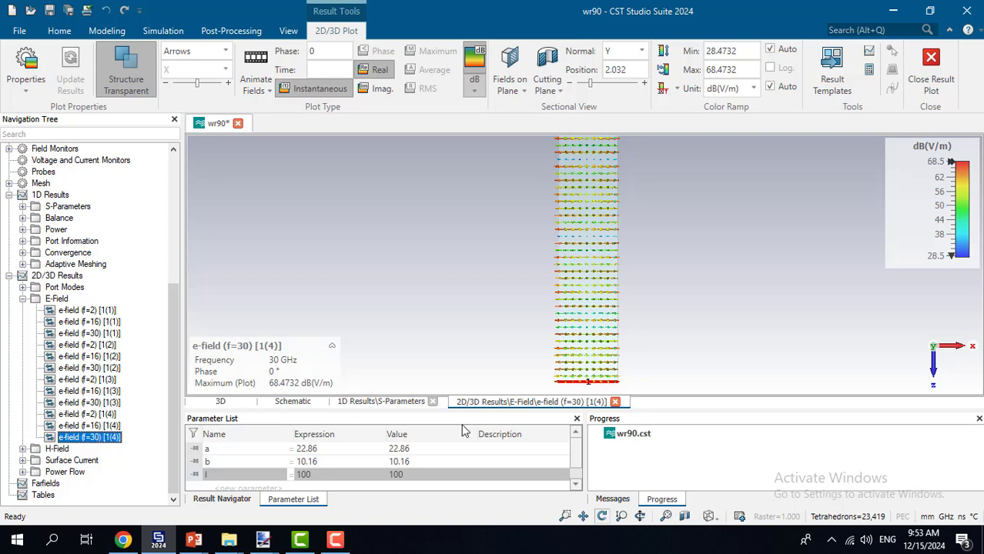
Show the waveguide from the right side and enable the cutting plane with its normal set to Z
{"action": "left_click", "coordinate": [708, 515]}
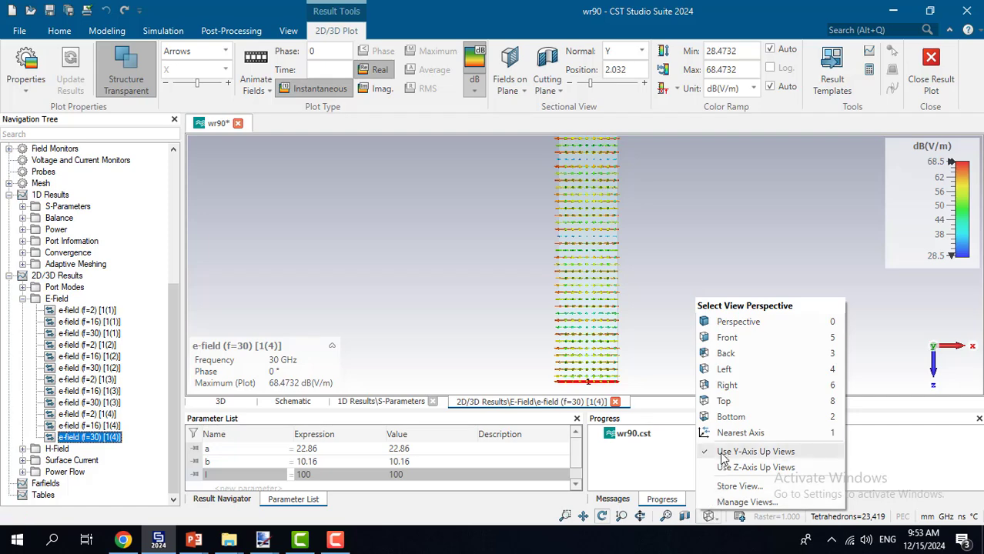
{"action": "left_click", "coordinate": [723, 385]}
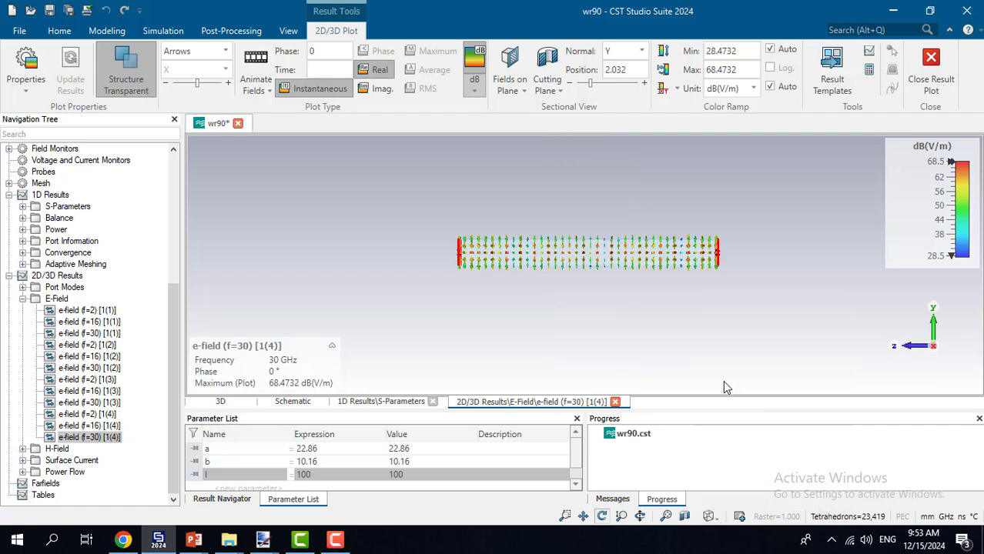
{"action": "left_click", "coordinate": [641, 51]}
{"action": "left_click", "coordinate": [634, 68]}
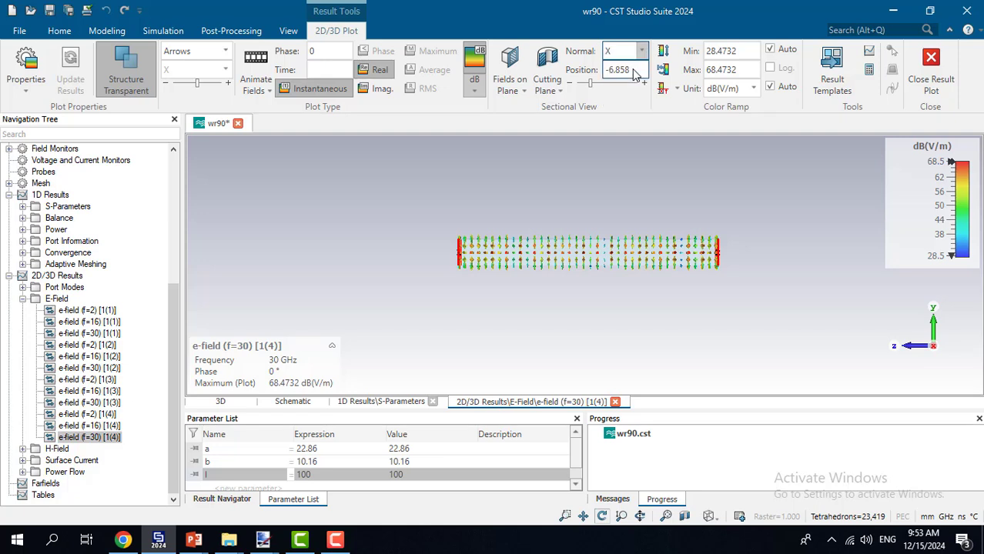
{"action": "left_click", "coordinate": [641, 51]}
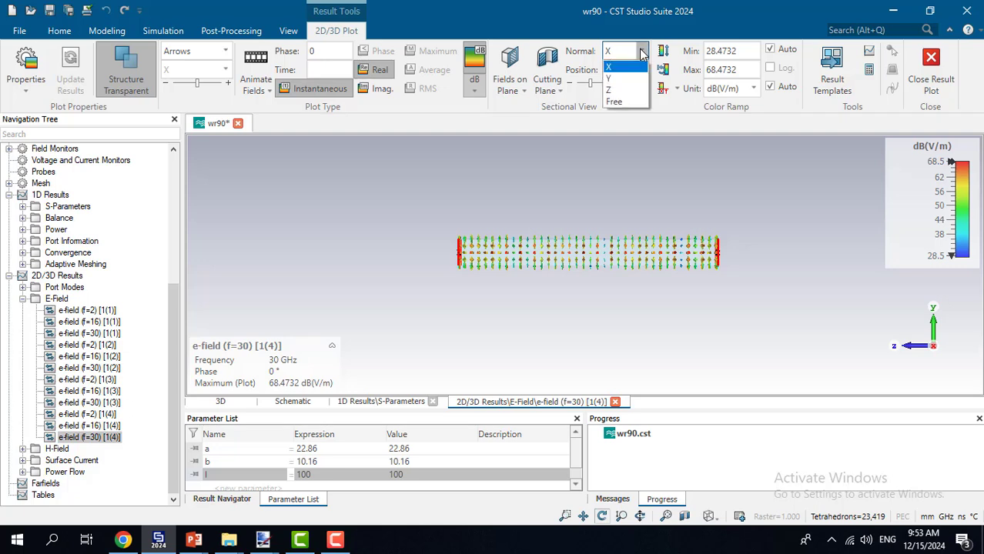
{"action": "left_click", "coordinate": [627, 90]}
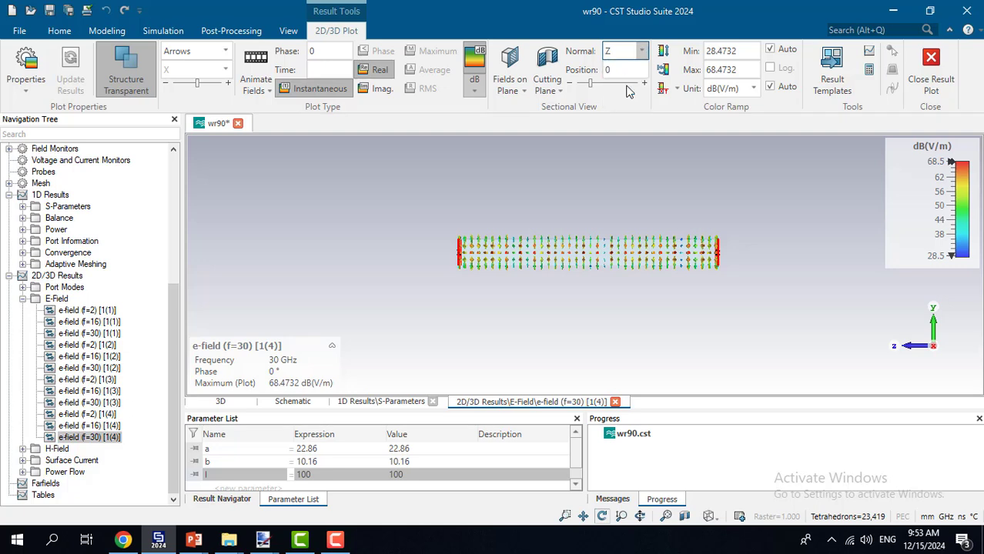
{"action": "left_click", "coordinate": [552, 62]}
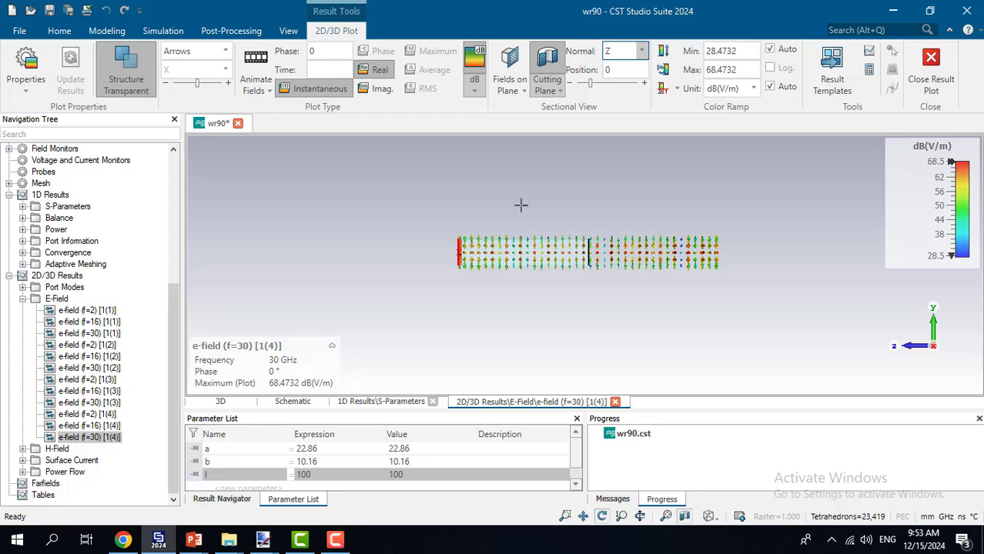
Examine in side view the E-fields of port 1 modes 1 and 2 at 2, 16 and 30 GHz
{"action": "left_click", "coordinate": [92, 311]}
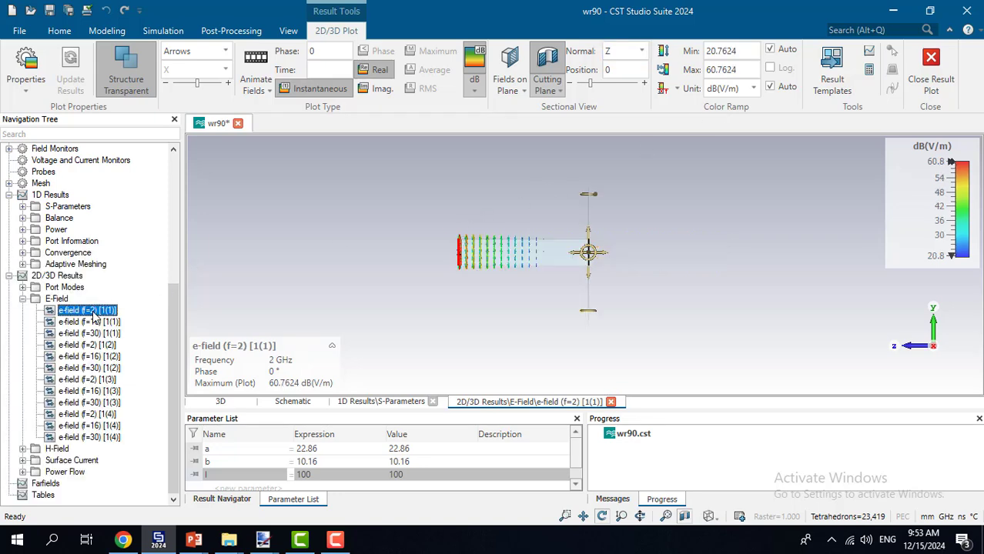
{"action": "left_click", "coordinate": [92, 322]}
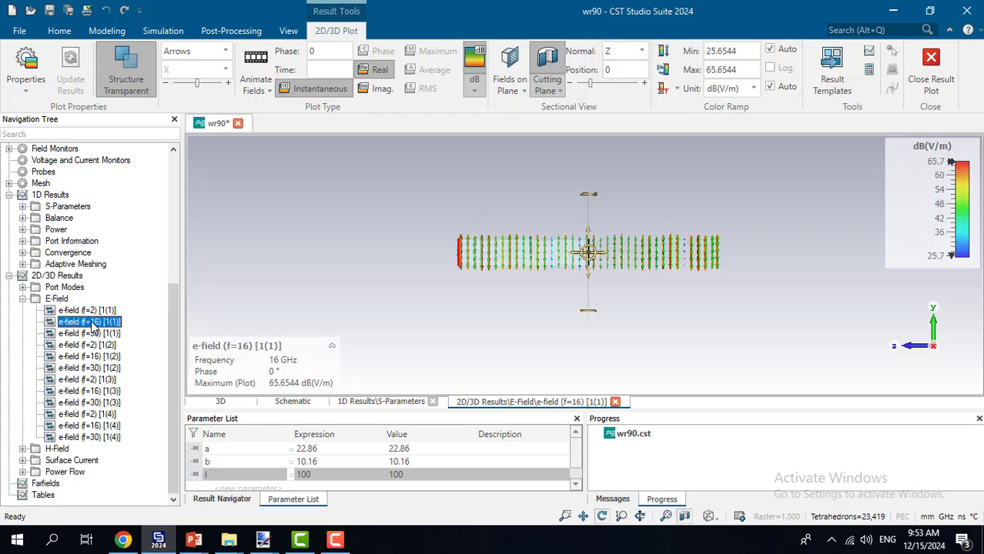
{"action": "left_click", "coordinate": [92, 334]}
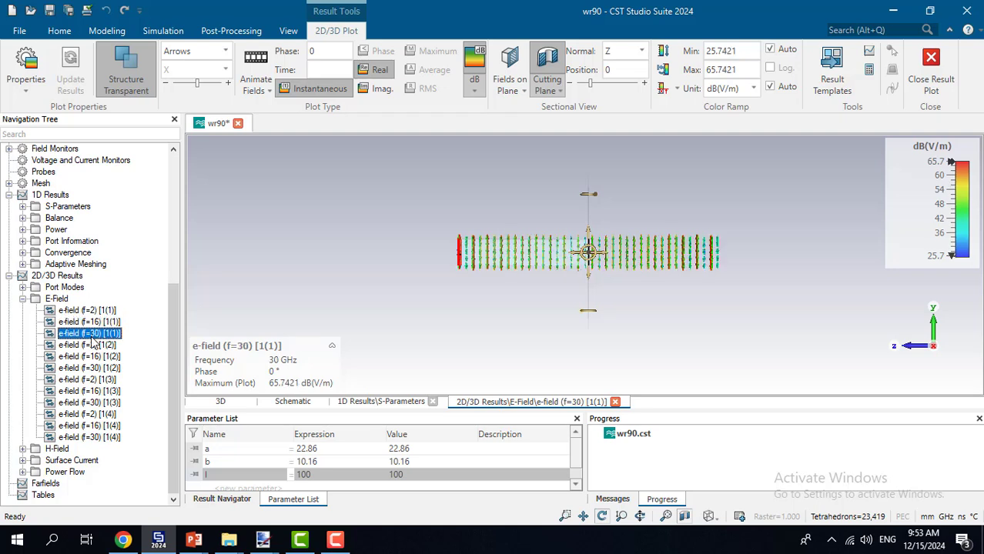
{"action": "left_click", "coordinate": [92, 346]}
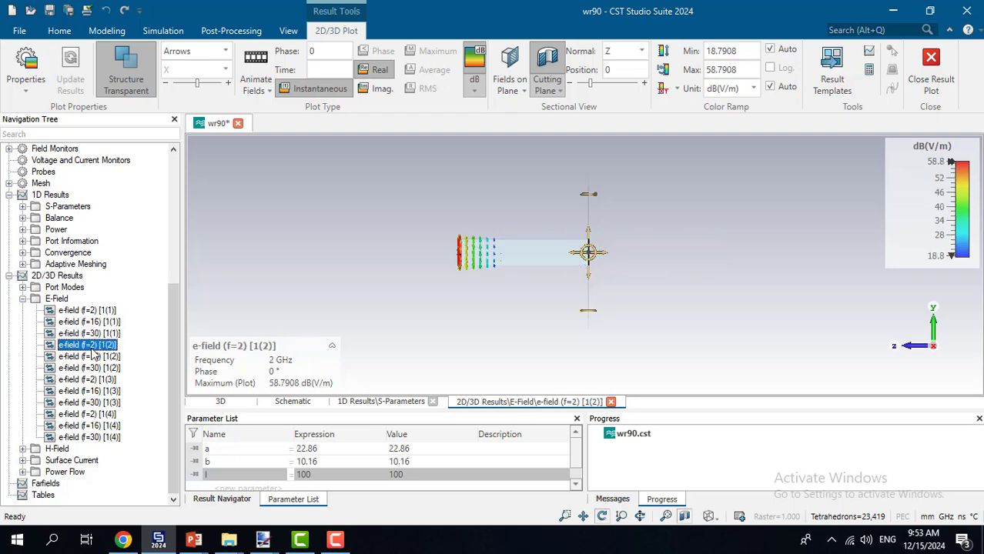
{"action": "left_click", "coordinate": [92, 357]}
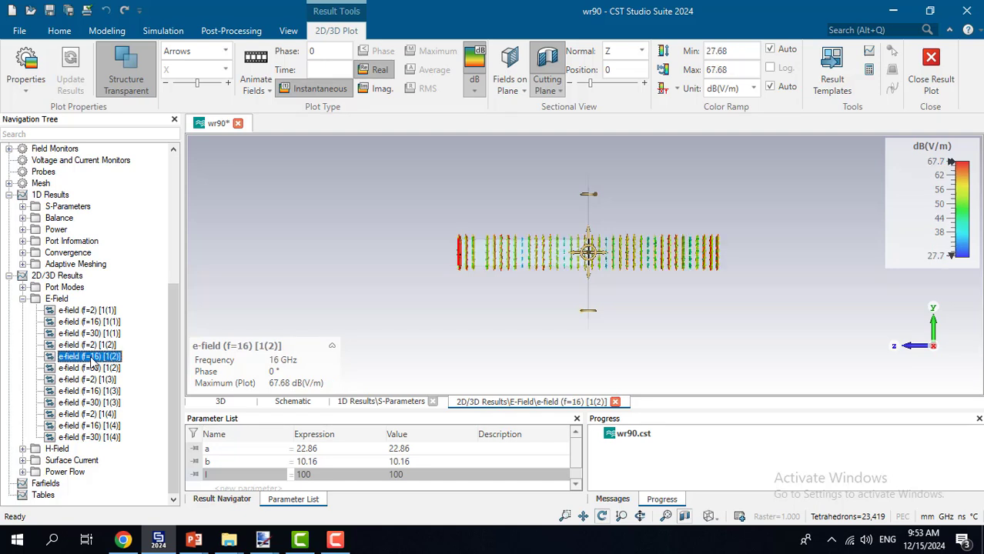
{"action": "left_click", "coordinate": [93, 369]}
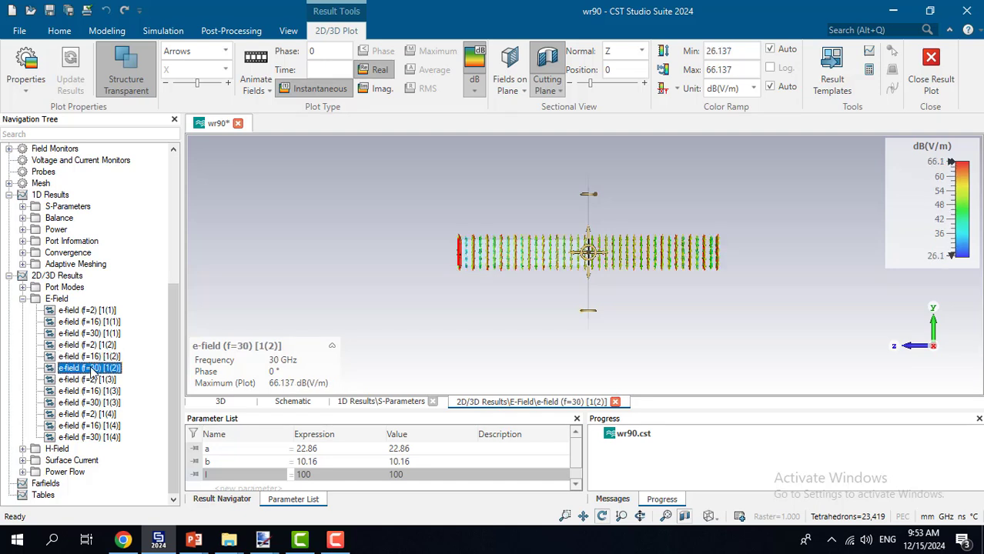
Examine in side view the E-fields of port 1 modes 3 and 4 at 2, 16 and 30 GHz
{"action": "left_click", "coordinate": [91, 380]}
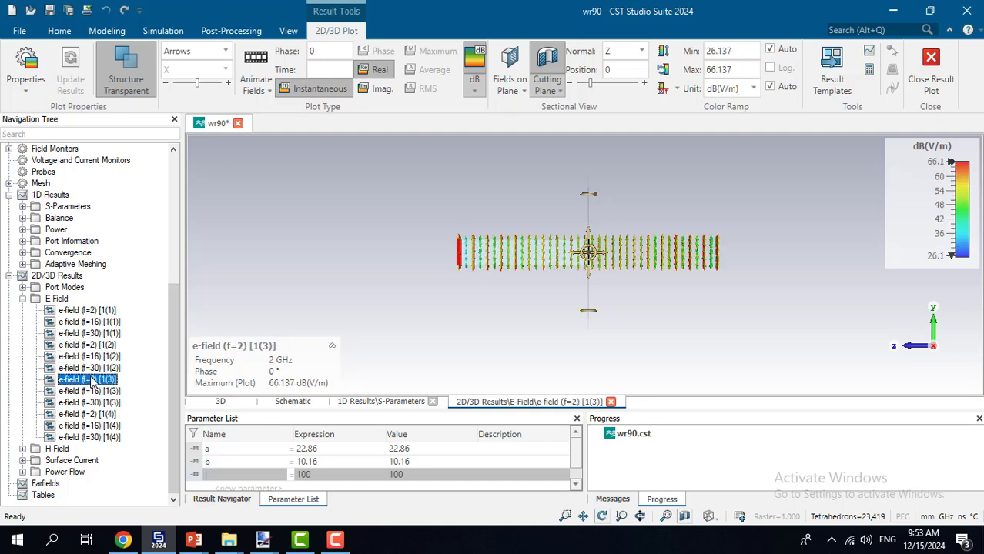
{"action": "left_click", "coordinate": [91, 392]}
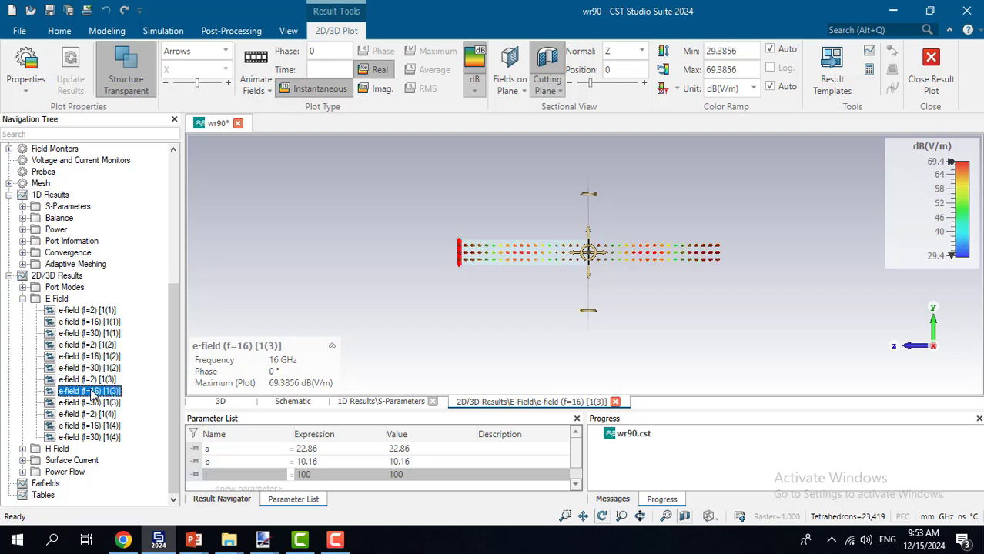
{"action": "left_click", "coordinate": [91, 402]}
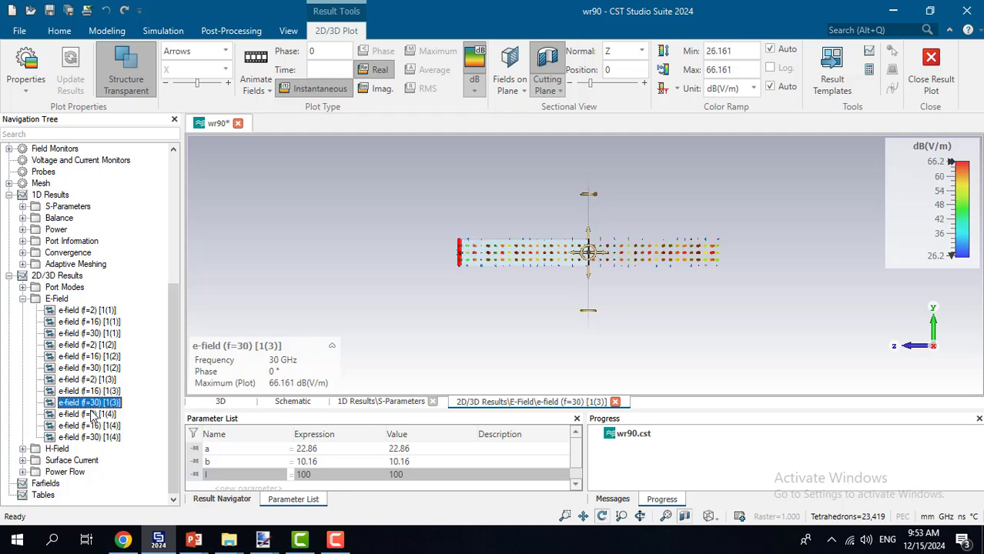
{"action": "left_click", "coordinate": [91, 414]}
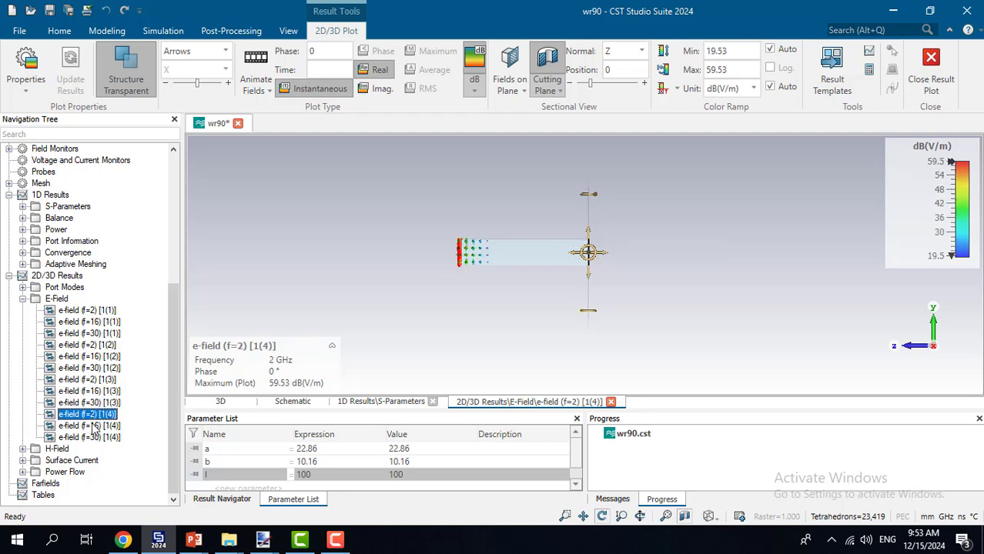
{"action": "left_click", "coordinate": [93, 426]}
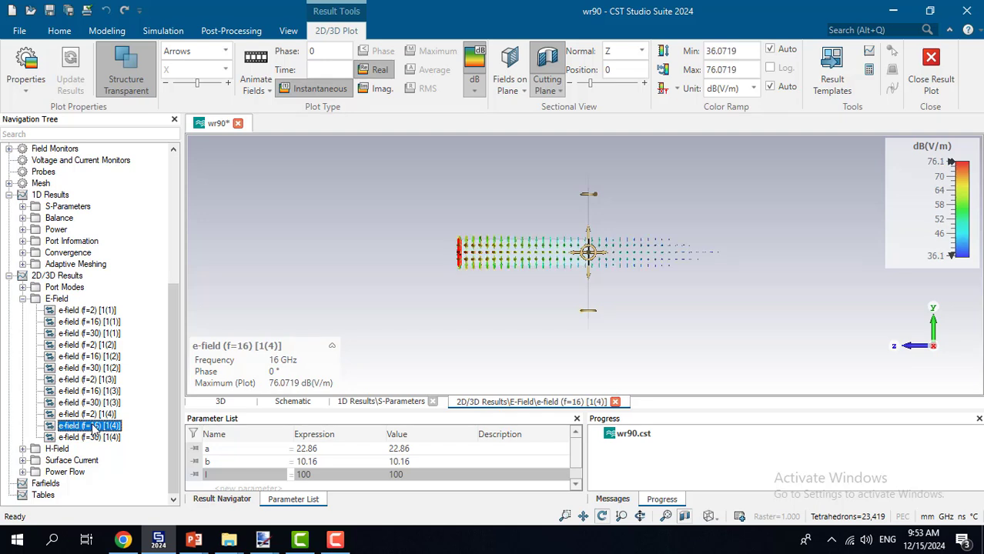
{"action": "left_click", "coordinate": [94, 438]}
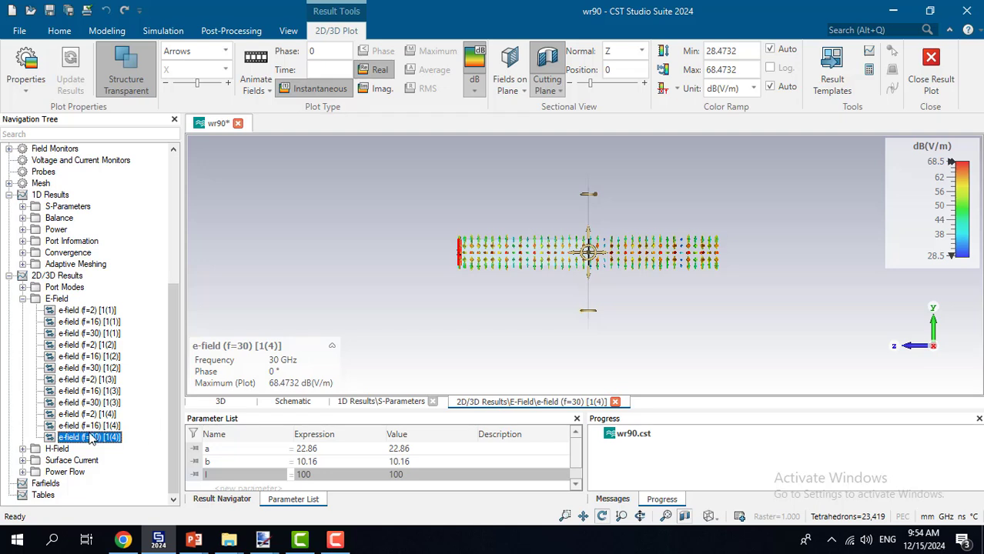
Examine in side view the H-fields of port 1 mode 1 at 2, 16 and 30 GHz, enabling logarithmic color scaling
{"action": "left_click", "coordinate": [23, 450]}
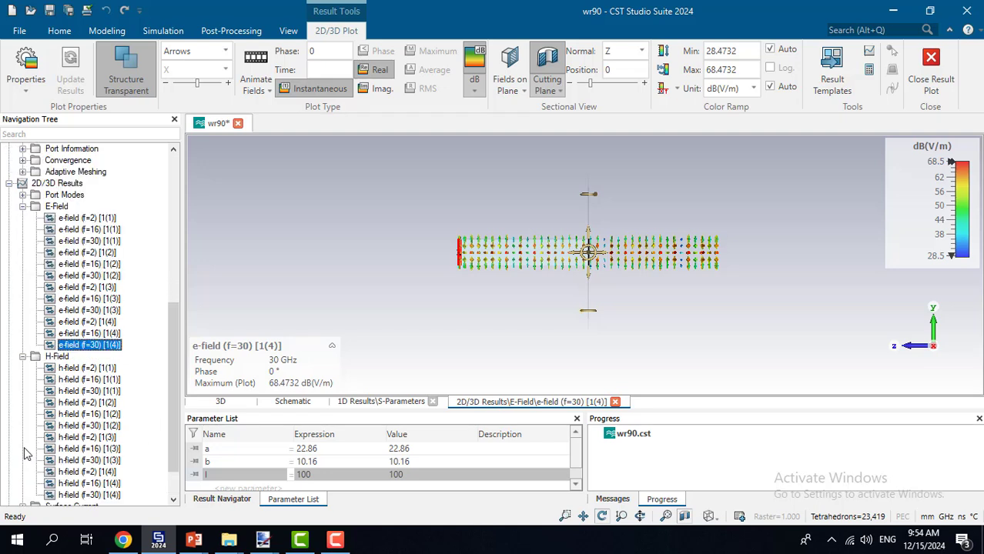
{"action": "left_click", "coordinate": [99, 369]}
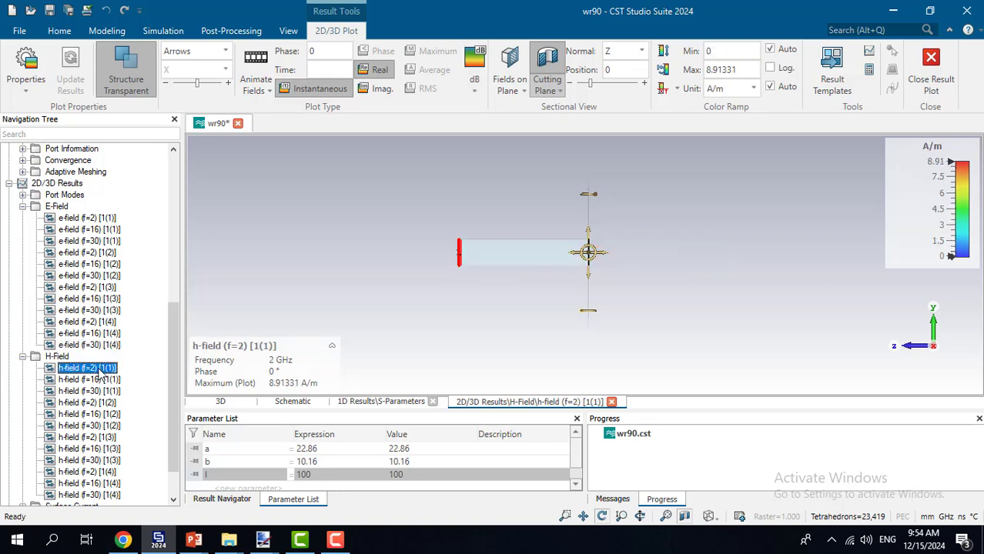
{"action": "left_click", "coordinate": [98, 380]}
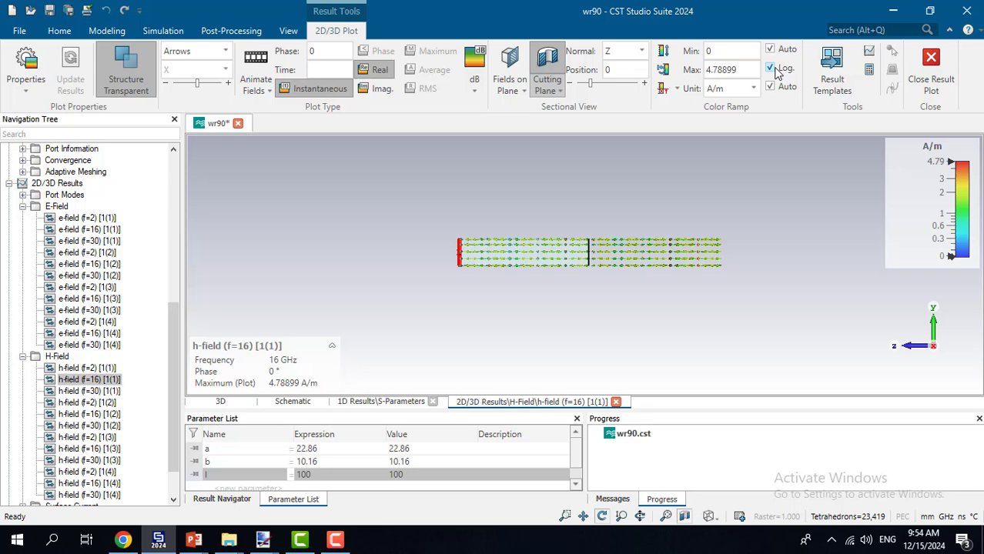
{"action": "left_click", "coordinate": [769, 68]}
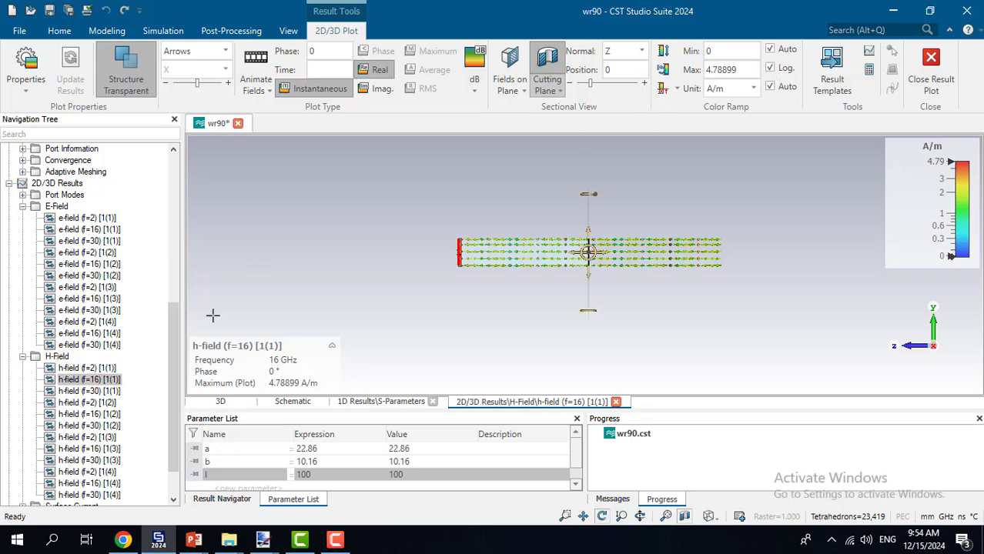
{"action": "left_click", "coordinate": [110, 392]}
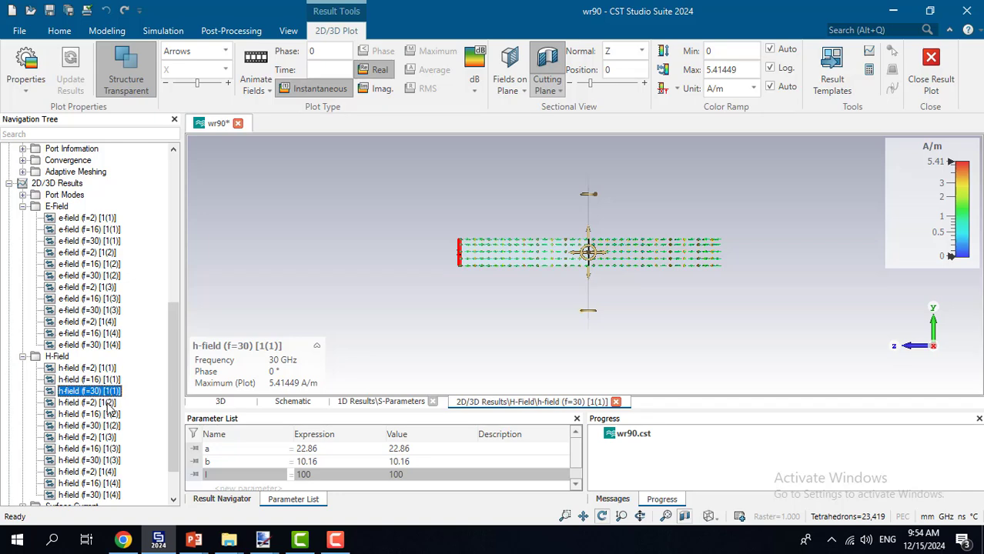
Examine in side view the H-fields of port 1 mode 2 at 2, 16 and 30 GHz
{"action": "left_click", "coordinate": [112, 404]}
{"action": "left_click", "coordinate": [110, 416]}
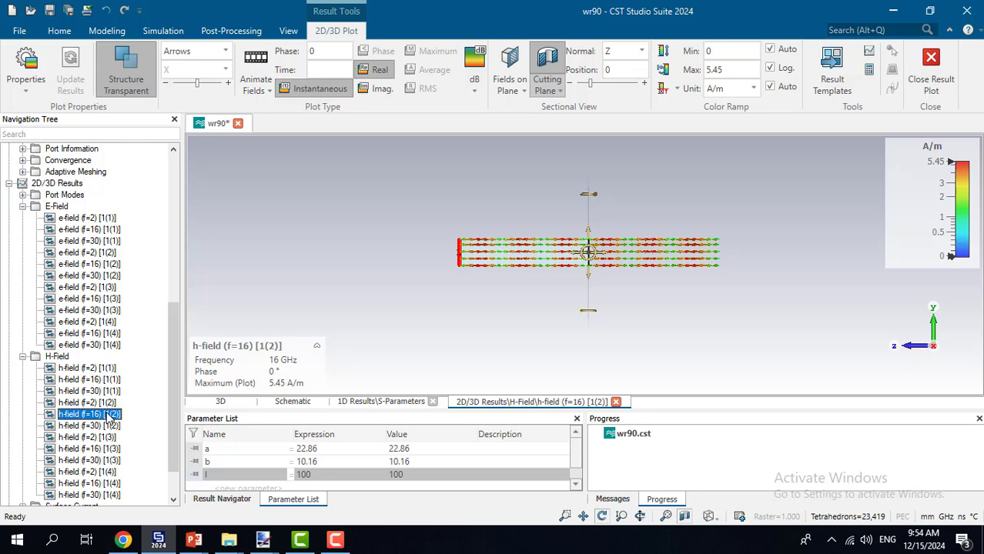
{"action": "left_click", "coordinate": [109, 426]}
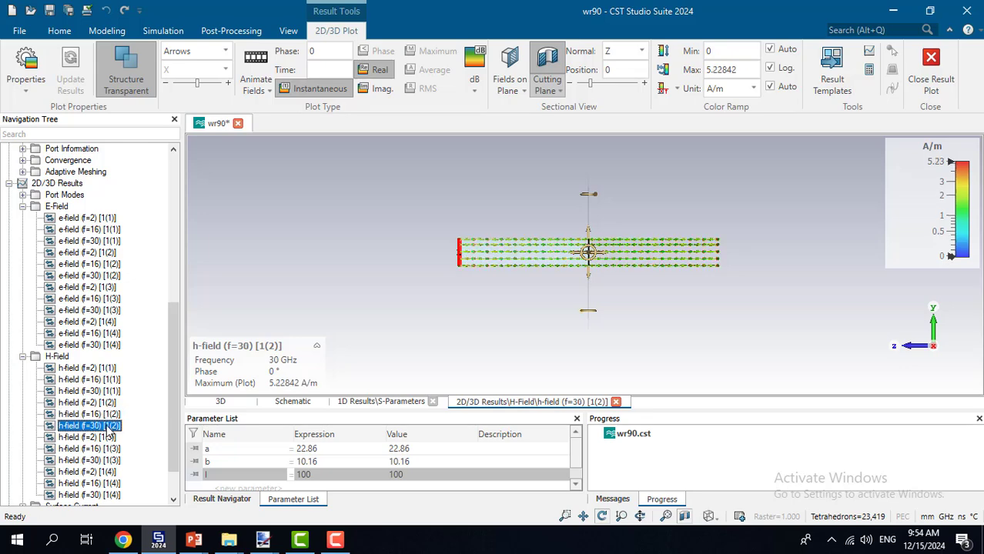
Examine in side view the H-fields of port 1 modes 3 and 4 at 2, 16 and 30 GHz
{"action": "left_click", "coordinate": [110, 437]}
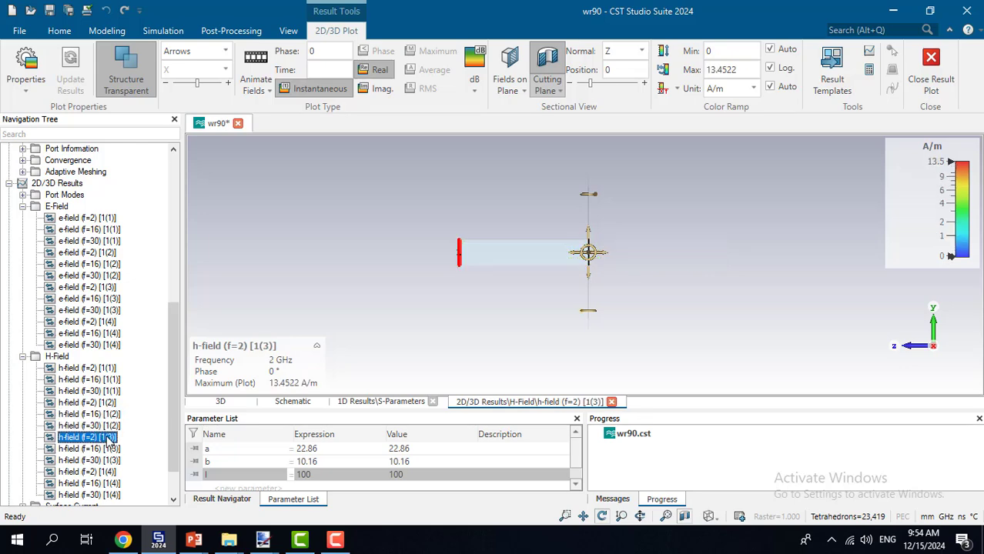
{"action": "left_click", "coordinate": [109, 450]}
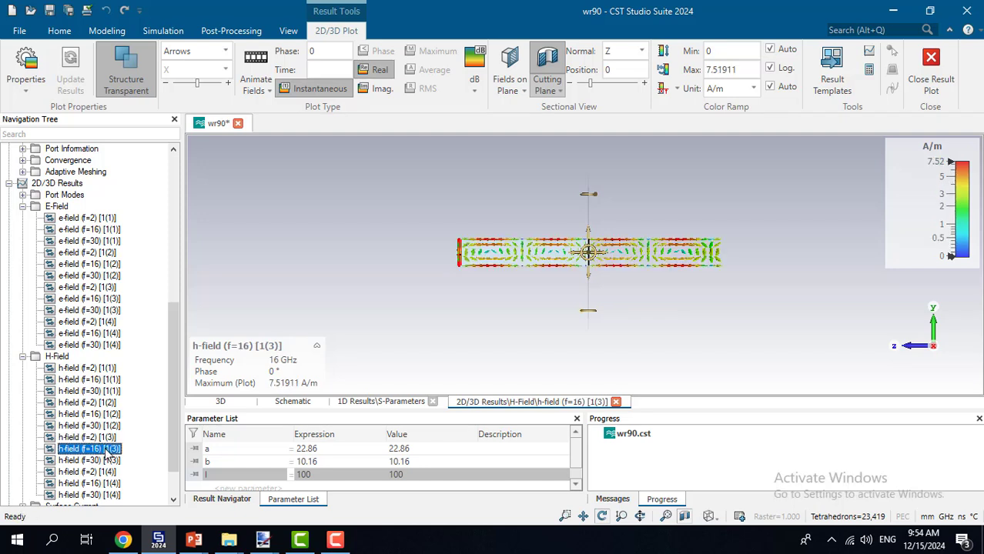
{"action": "left_click", "coordinate": [107, 461]}
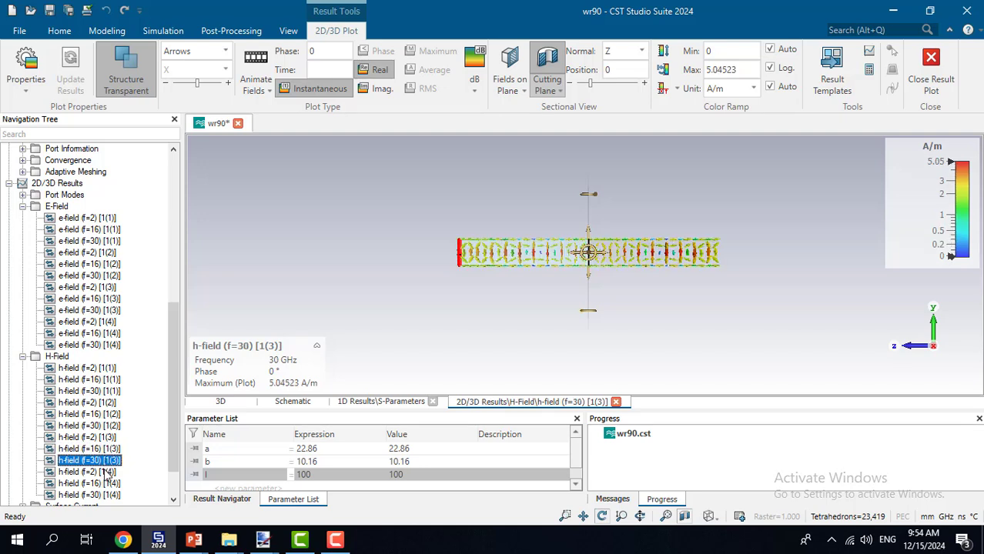
{"action": "left_click", "coordinate": [107, 472]}
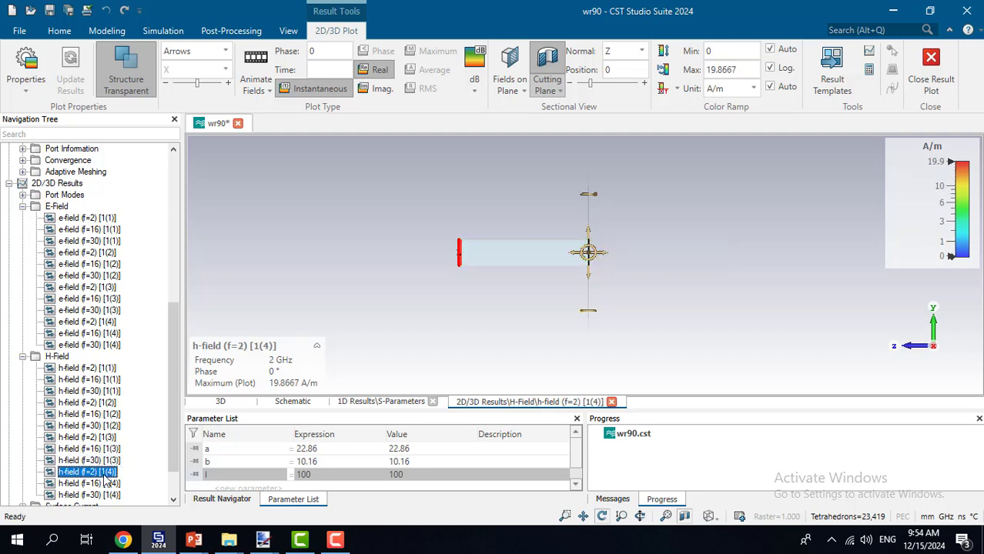
{"action": "left_click", "coordinate": [106, 484]}
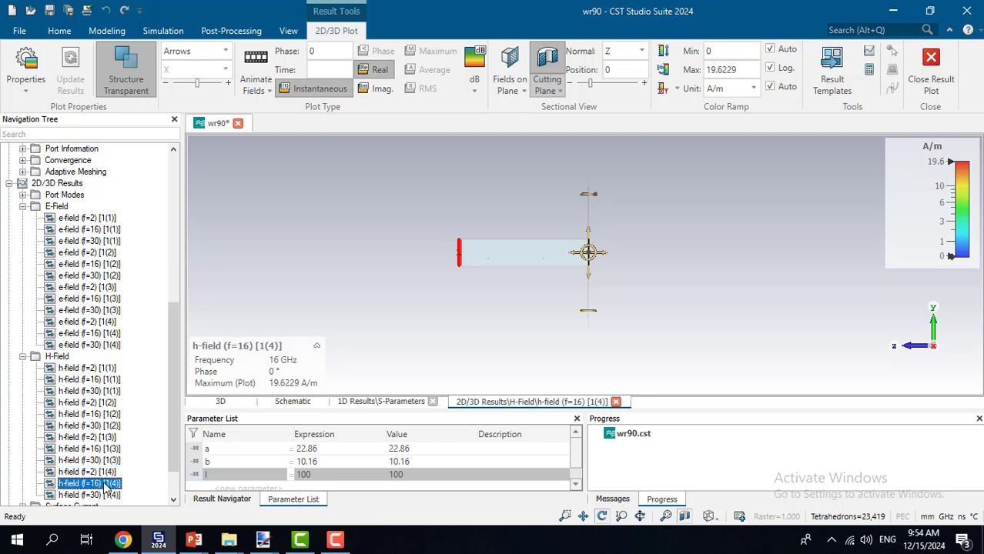
{"action": "left_click", "coordinate": [106, 495]}
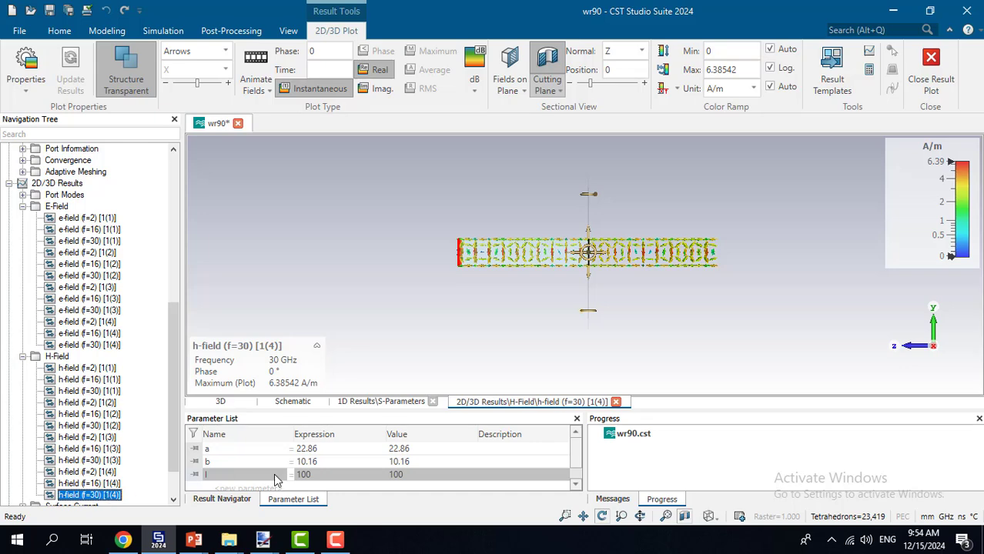
Show the waveguide from the top and set the cutting plane's normal to Y
{"action": "left_click", "coordinate": [718, 517]}
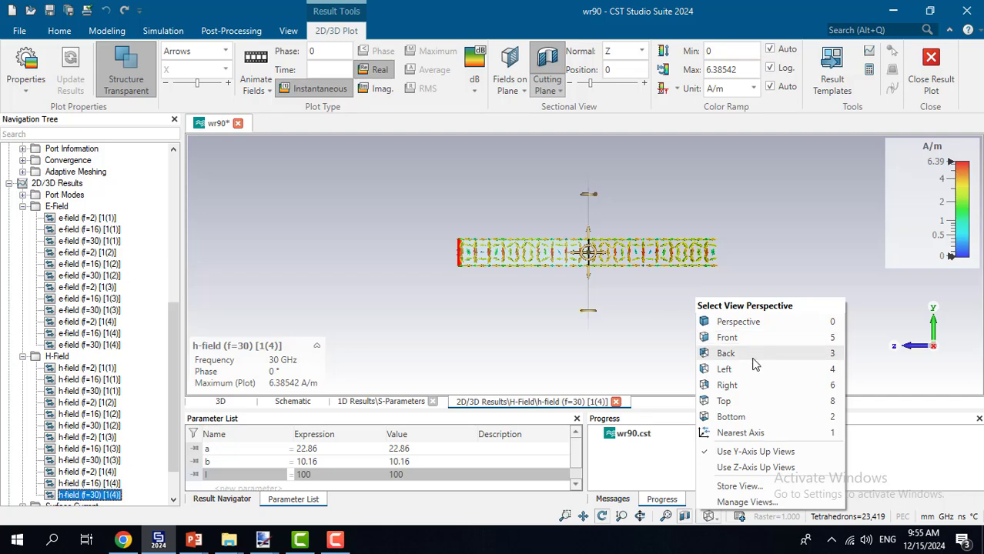
{"action": "left_click", "coordinate": [745, 401]}
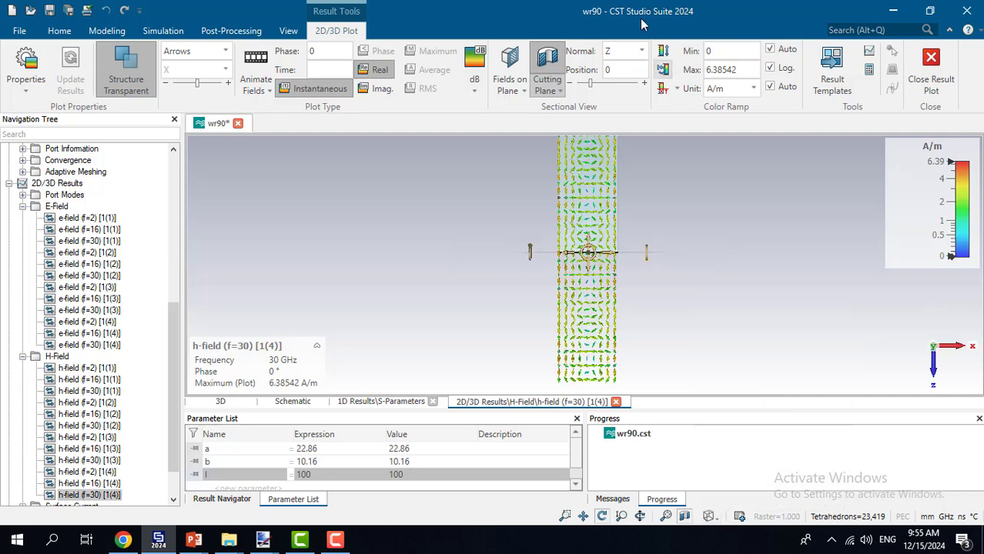
{"action": "left_click", "coordinate": [642, 52]}
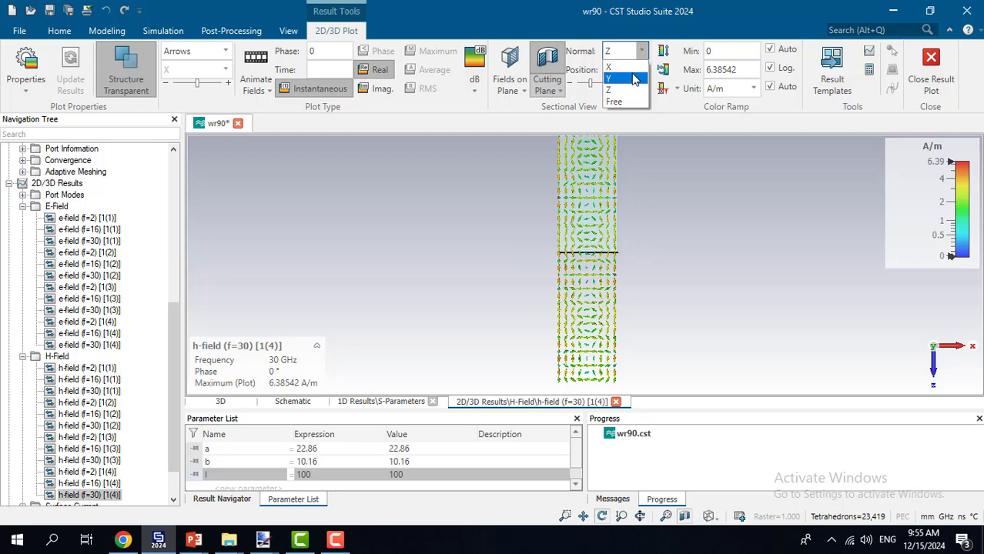
{"action": "left_click", "coordinate": [629, 79]}
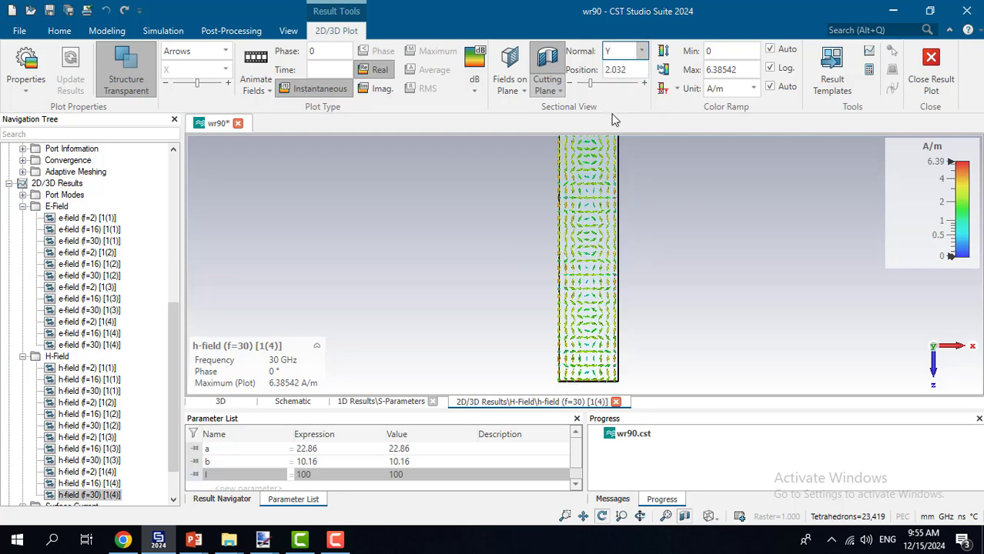
Examine in top view the H-fields of port 1 modes 1 and 2 at 2, 16 and 30 GHz
{"action": "left_click", "coordinate": [87, 368]}
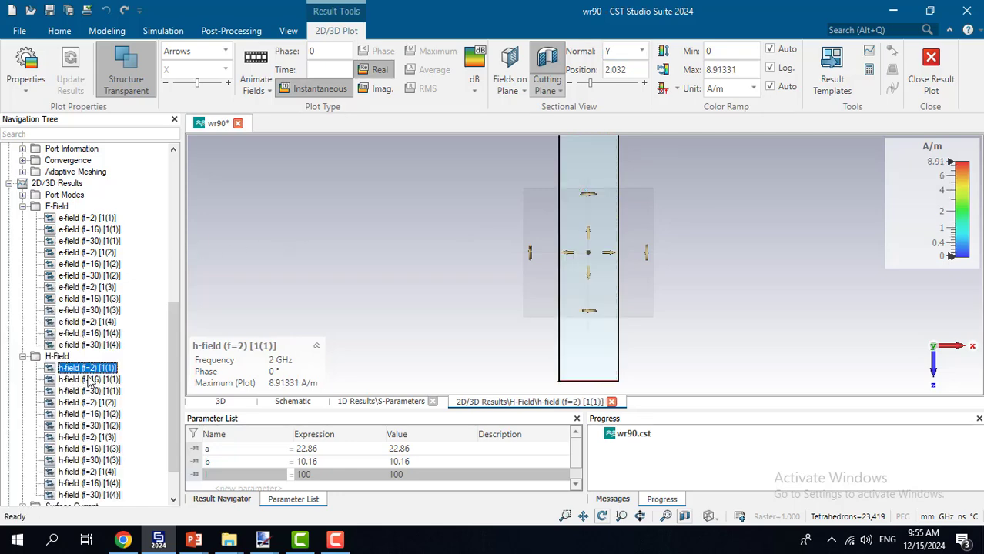
{"action": "left_click", "coordinate": [88, 377]}
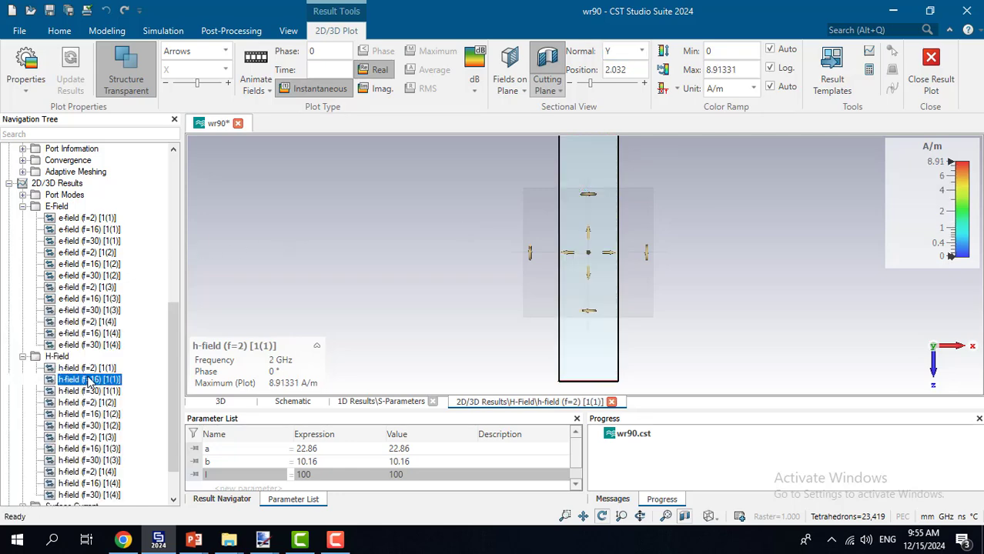
{"action": "left_click", "coordinate": [89, 391]}
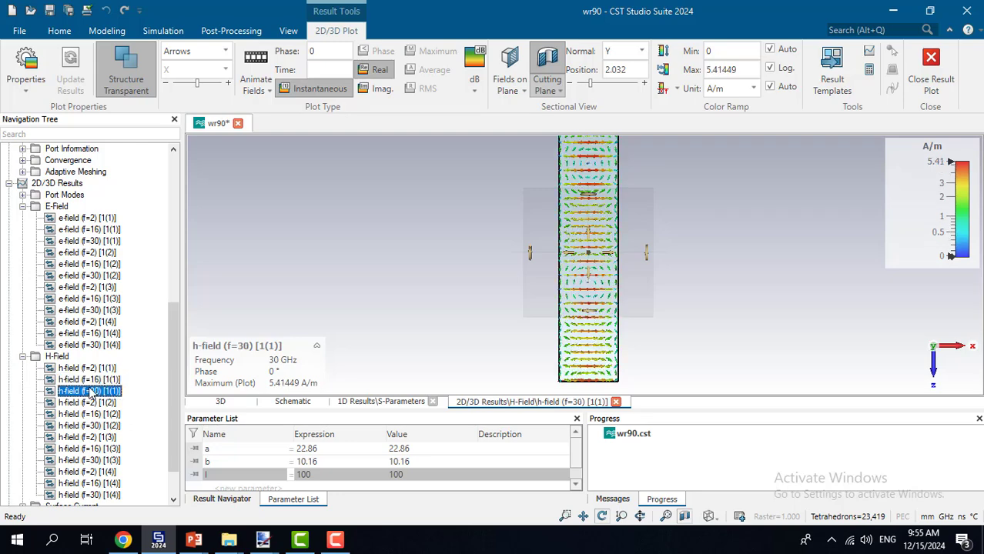
{"action": "left_click", "coordinate": [89, 402]}
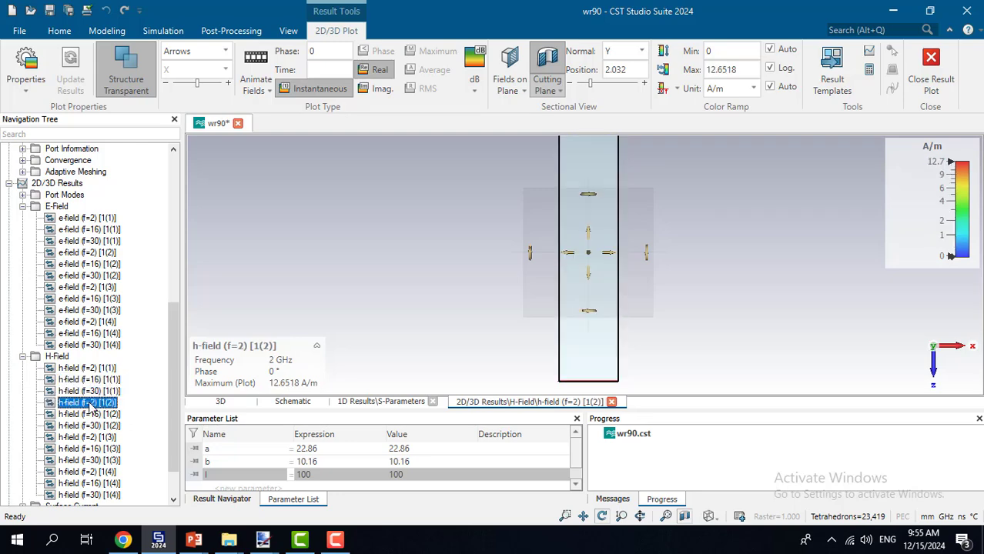
{"action": "left_click", "coordinate": [90, 414]}
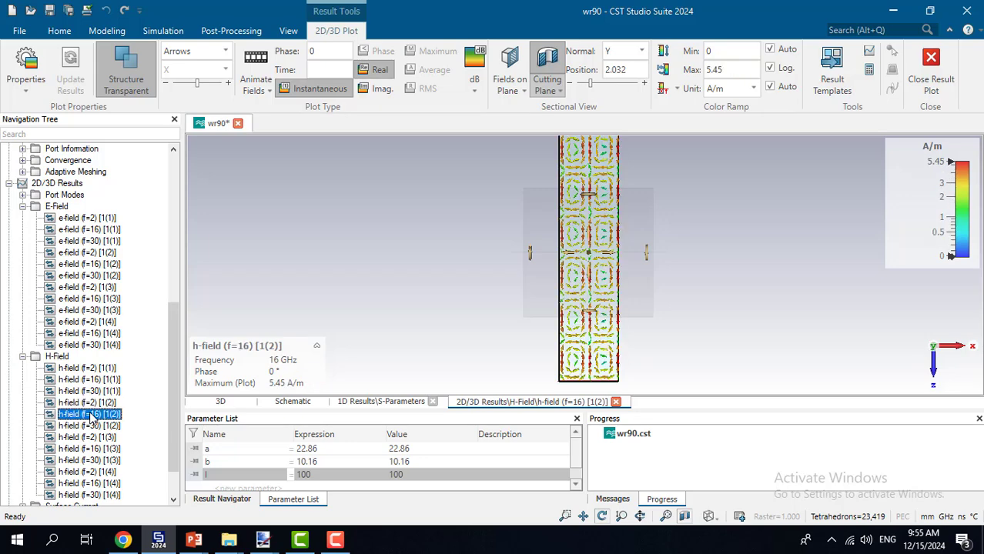
{"action": "left_click", "coordinate": [90, 426]}
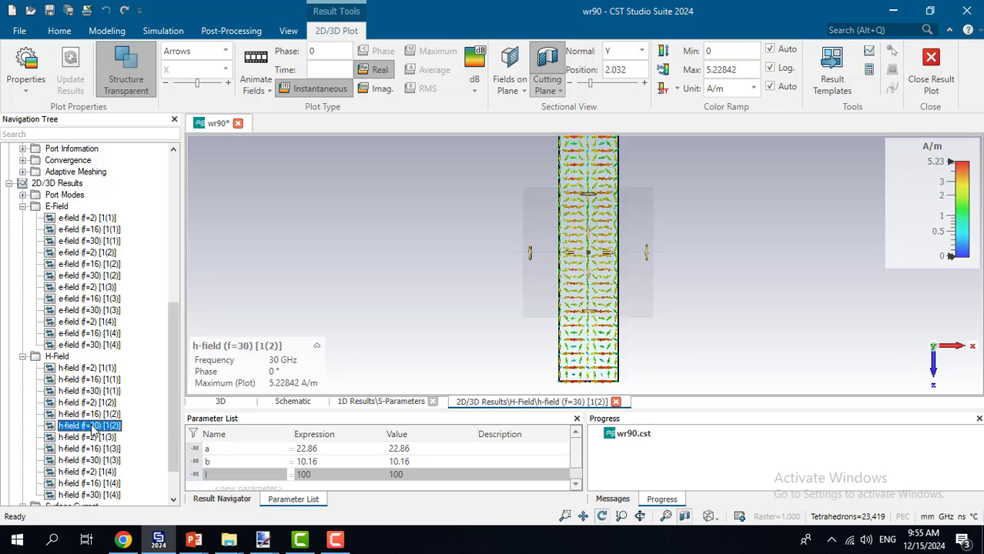
Examine in top view the H-fields of port 1 modes 3 and 4 at 2, 16 and 30 GHz
{"action": "left_click", "coordinate": [94, 437]}
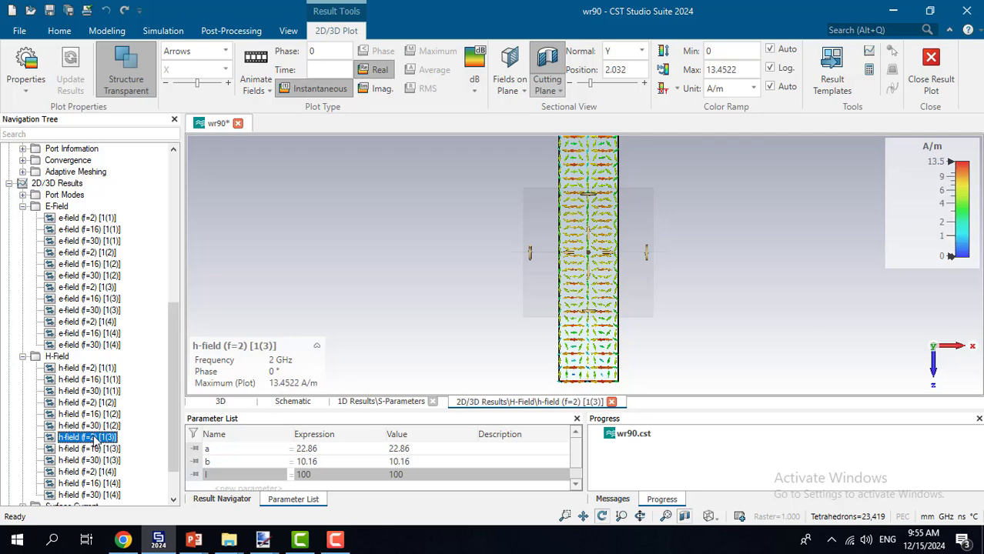
{"action": "left_click", "coordinate": [93, 450]}
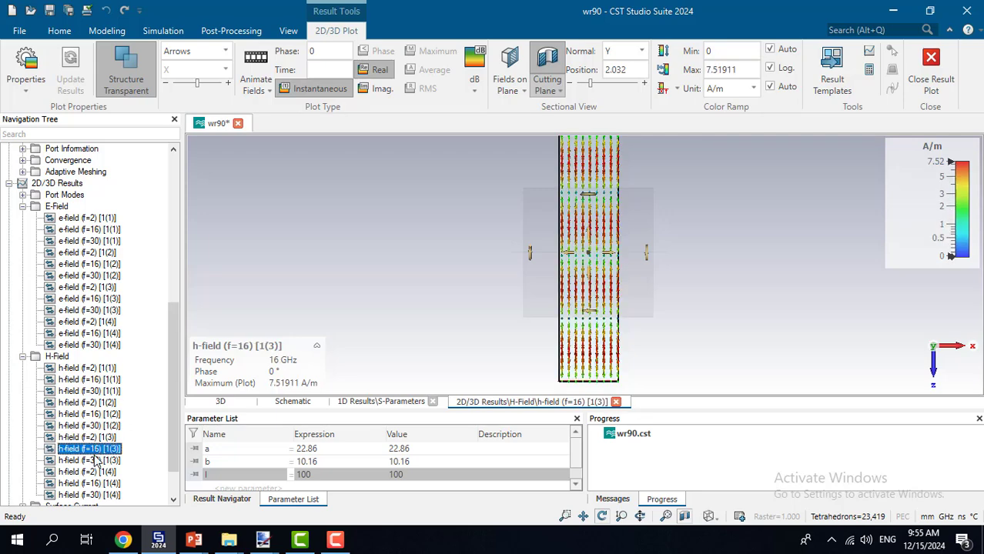
{"action": "left_click", "coordinate": [93, 460]}
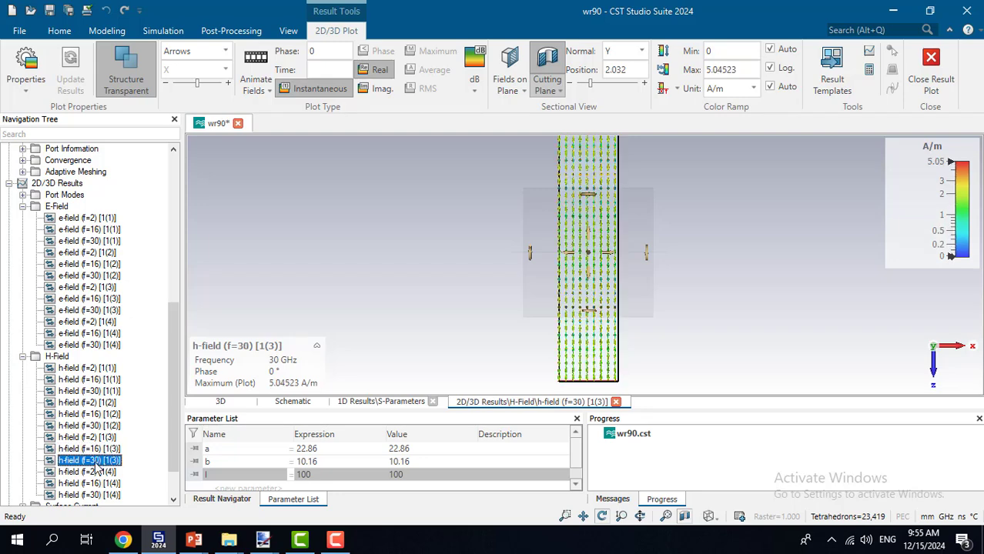
{"action": "left_click", "coordinate": [96, 473]}
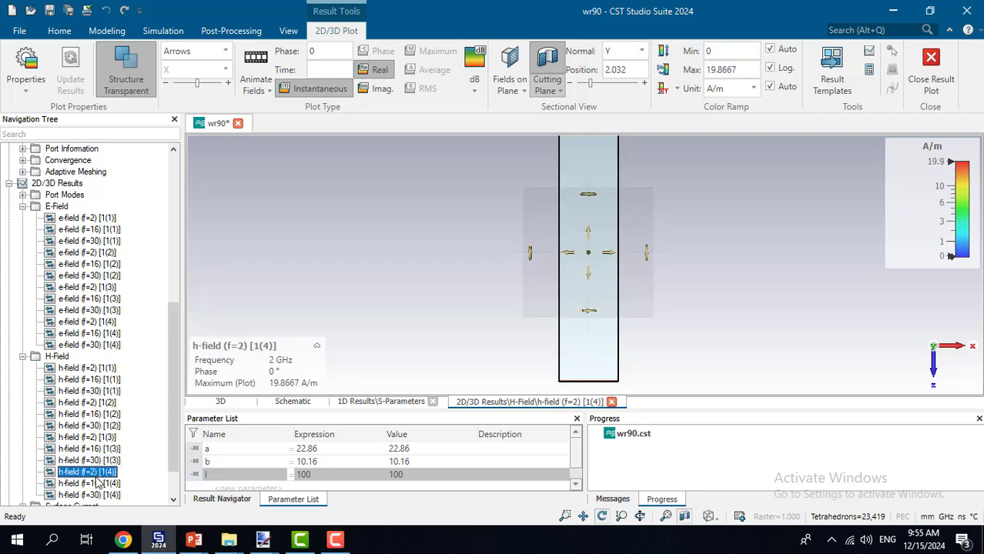
{"action": "left_click", "coordinate": [97, 484]}
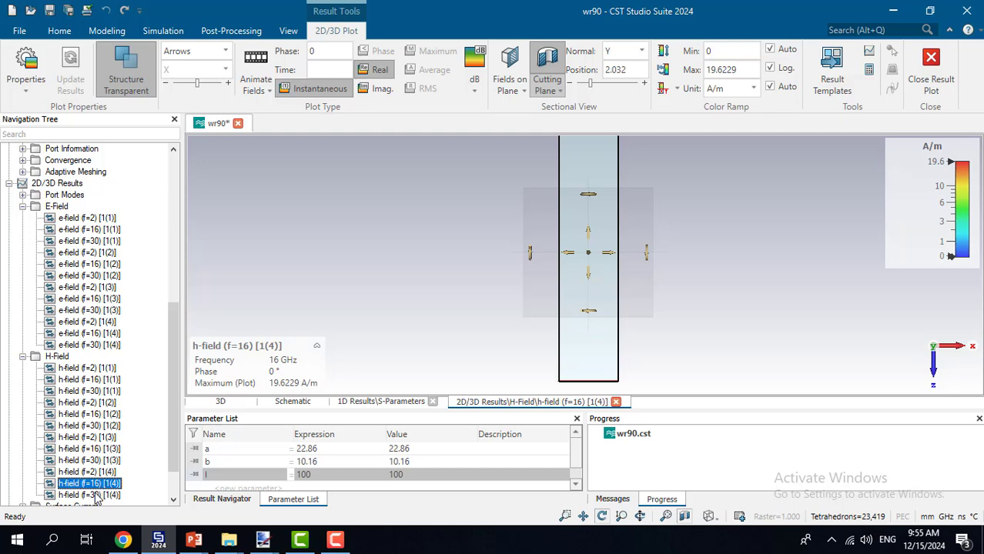
{"action": "left_click", "coordinate": [96, 495]}
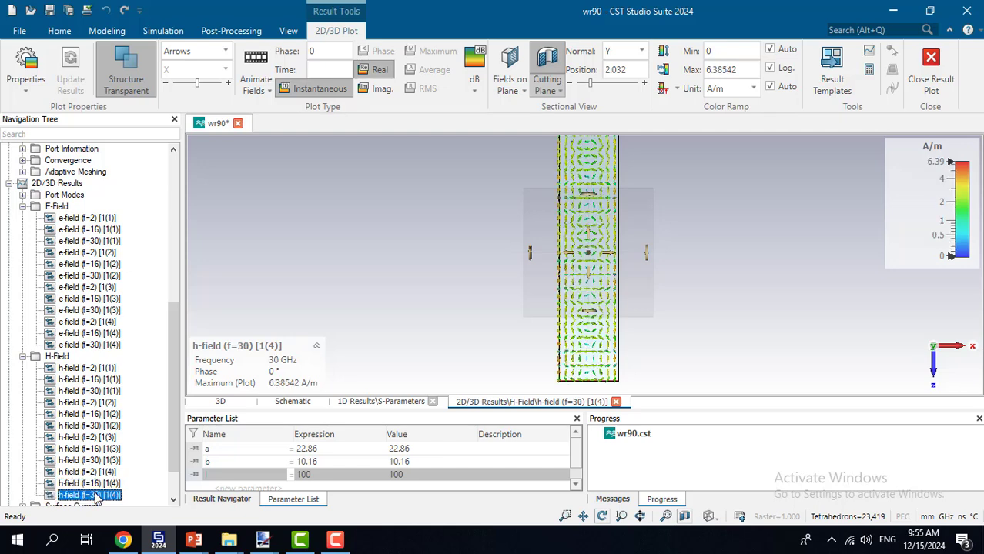